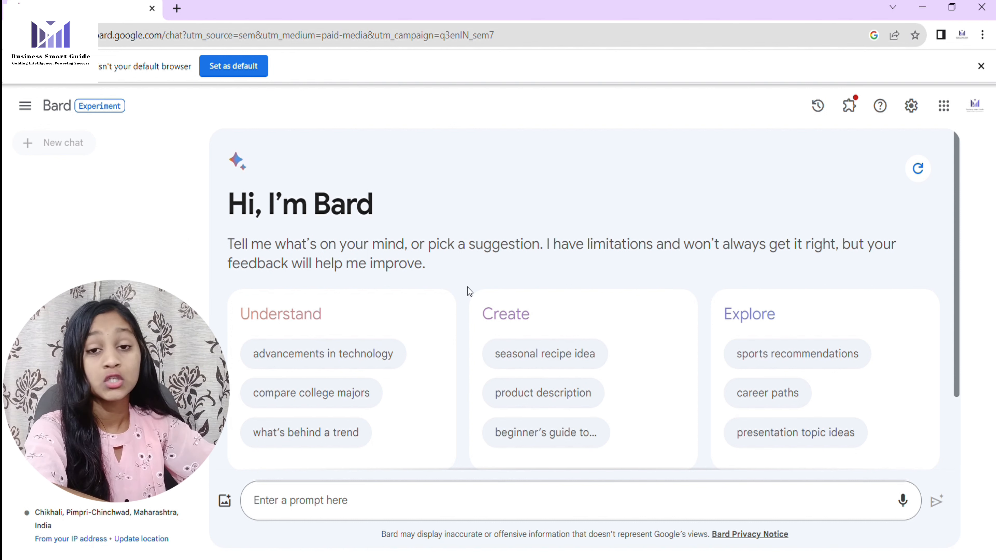
- Submit the prompt "Generate a quizzes for standard 10th math subject."
click(341, 504)
text(Generate a quizzes for standard 10th math subject.)
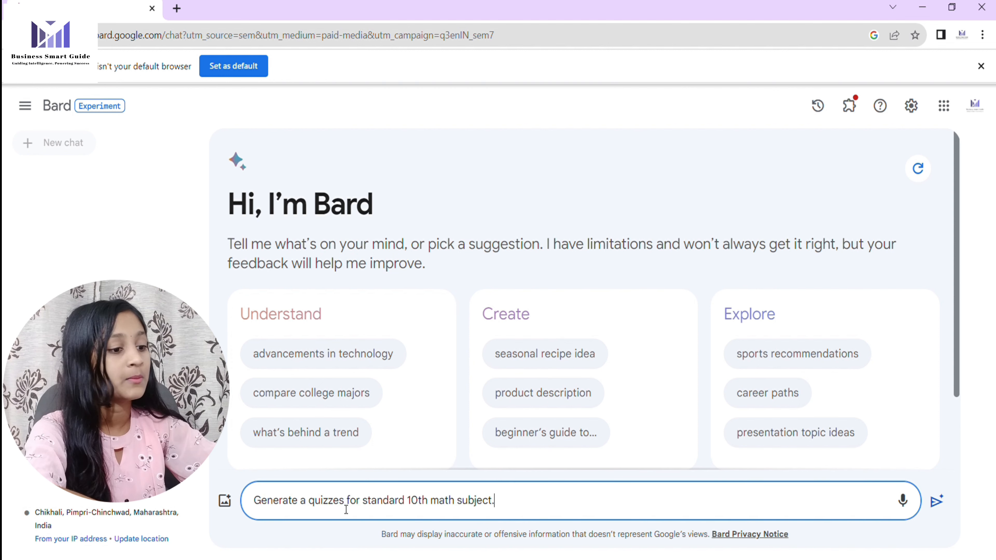
key(Return)
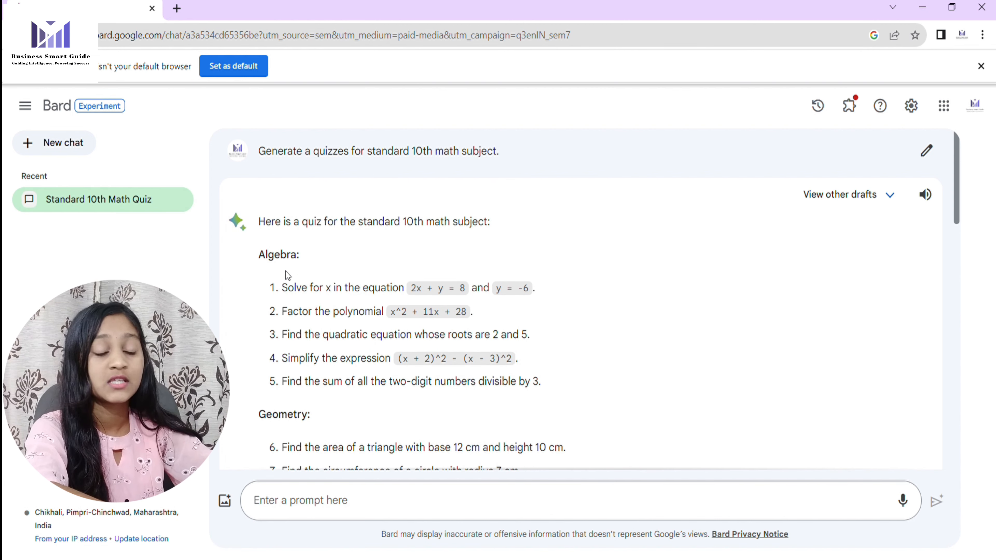
- Read through the generated 10th standard math quiz, from the Algebra questions to the bonus question and closing note
scroll(290, 279, down, 2)
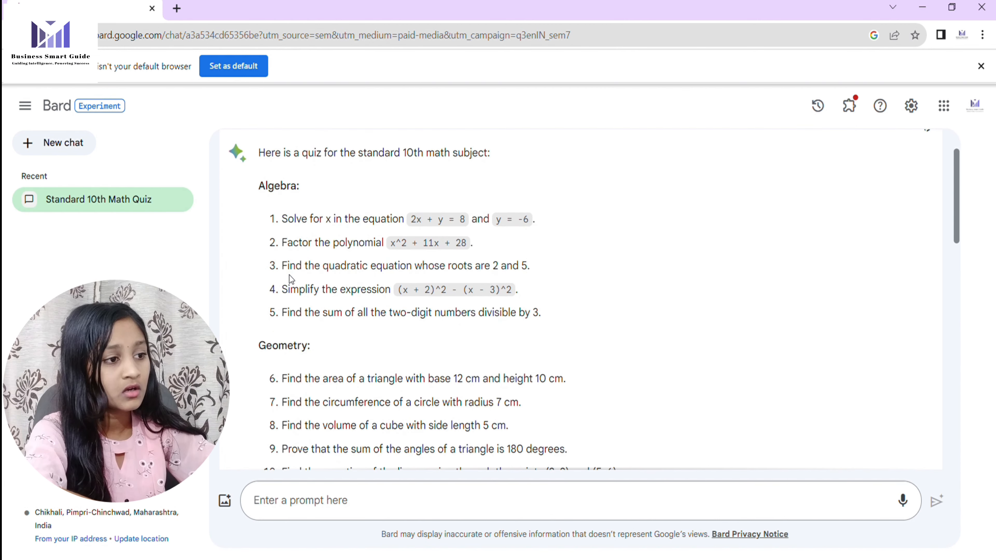
scroll(289, 275, down, 2)
scroll(266, 243, up, 2)
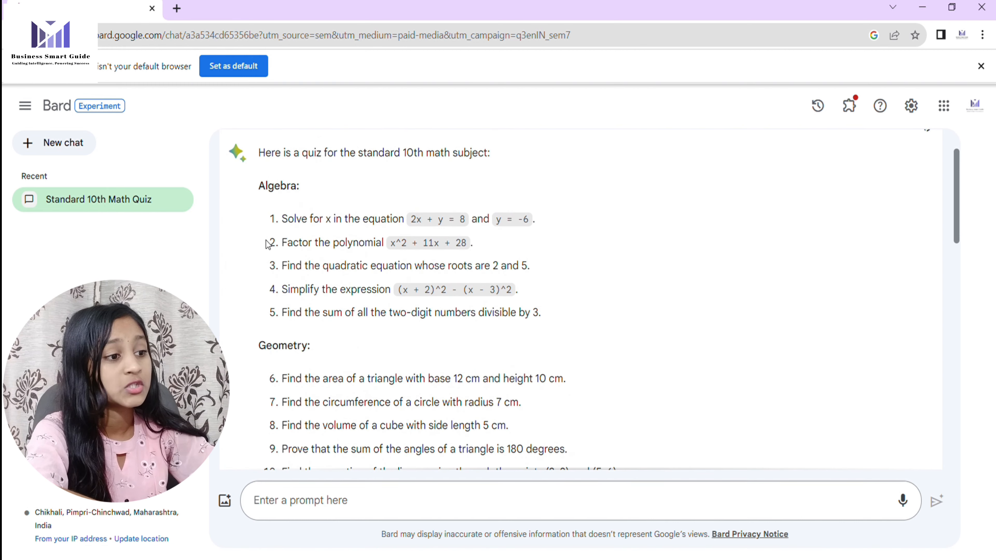
drag(265, 186, 299, 189)
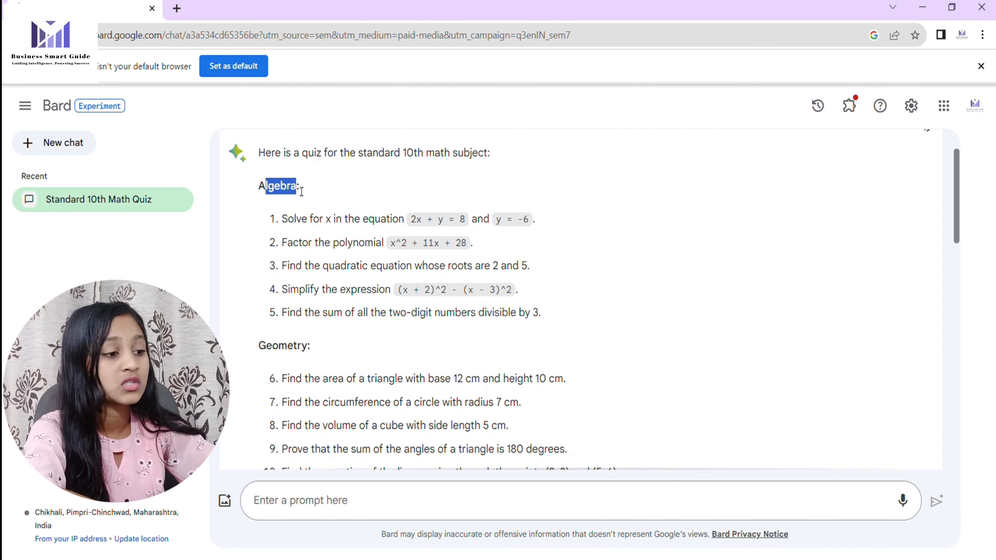
click(301, 197)
scroll(301, 198, down, 10)
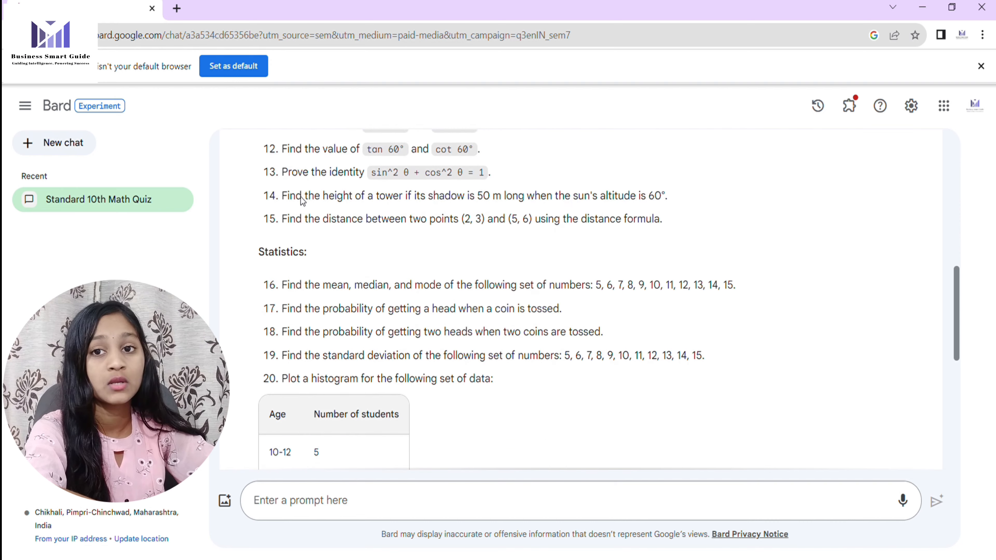
scroll(306, 200, down, 5)
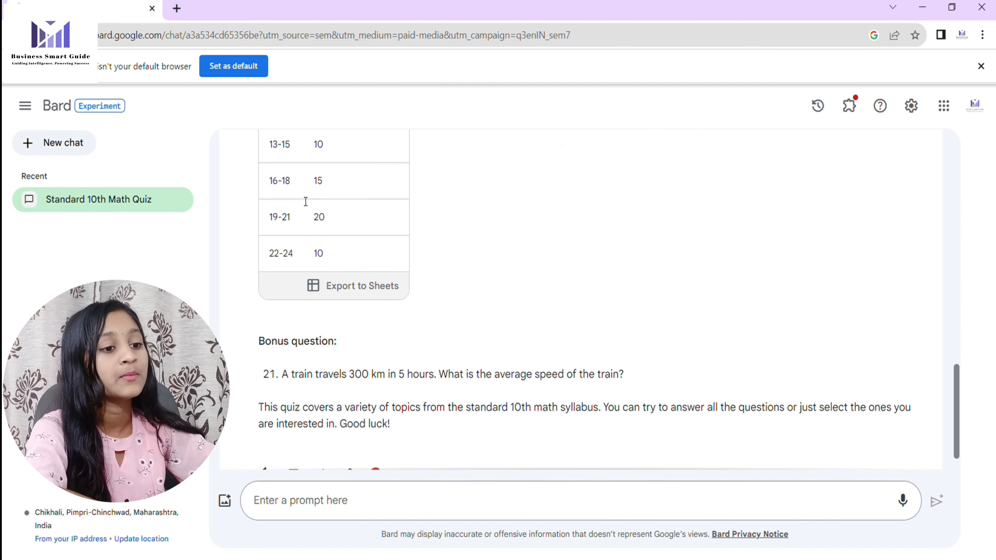
triple_click(286, 341)
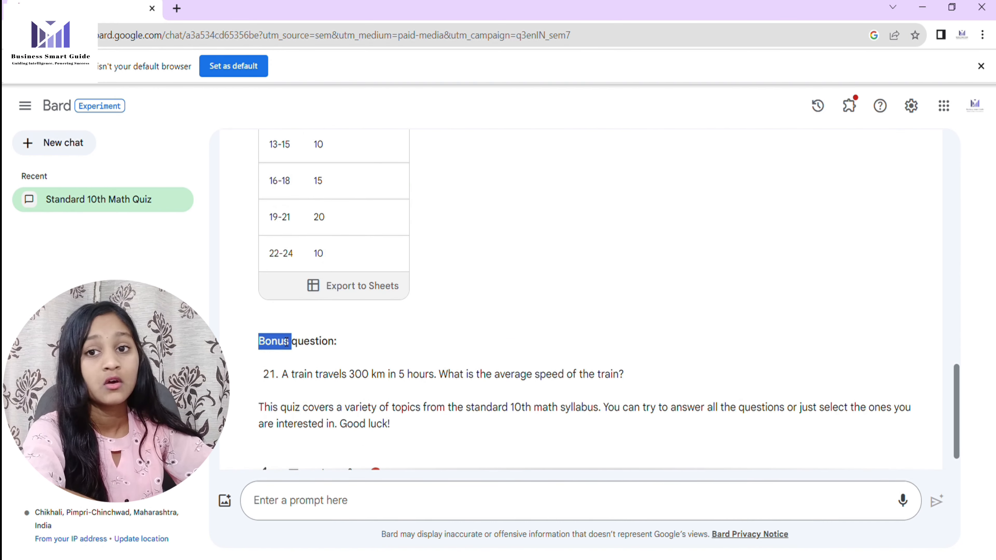
click(433, 347)
scroll(433, 347, down, 1)
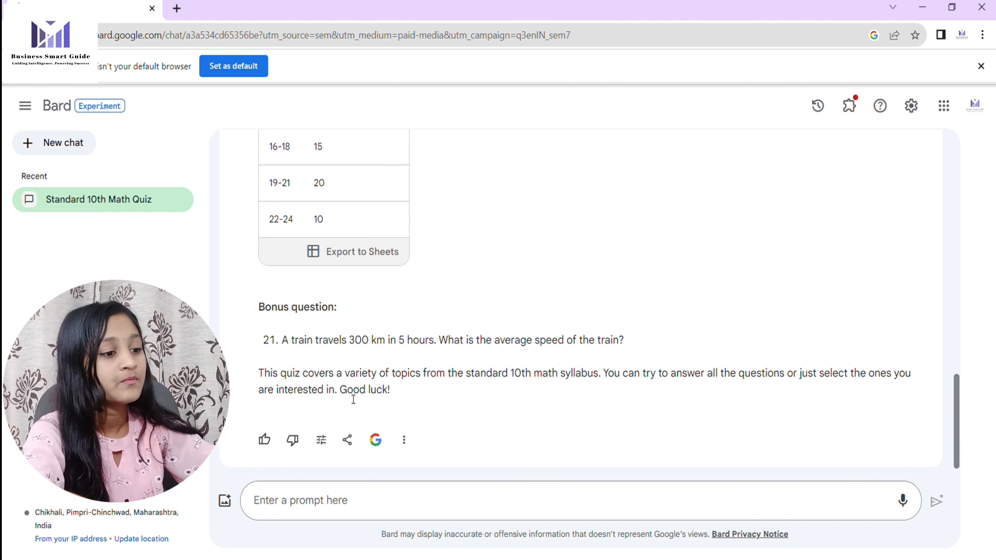
- Submit the follow-up prompt "Give me assignments of 11th standard accounts." in the same chat
click(353, 500)
text(Give me assignments of 11th standard accounts.)
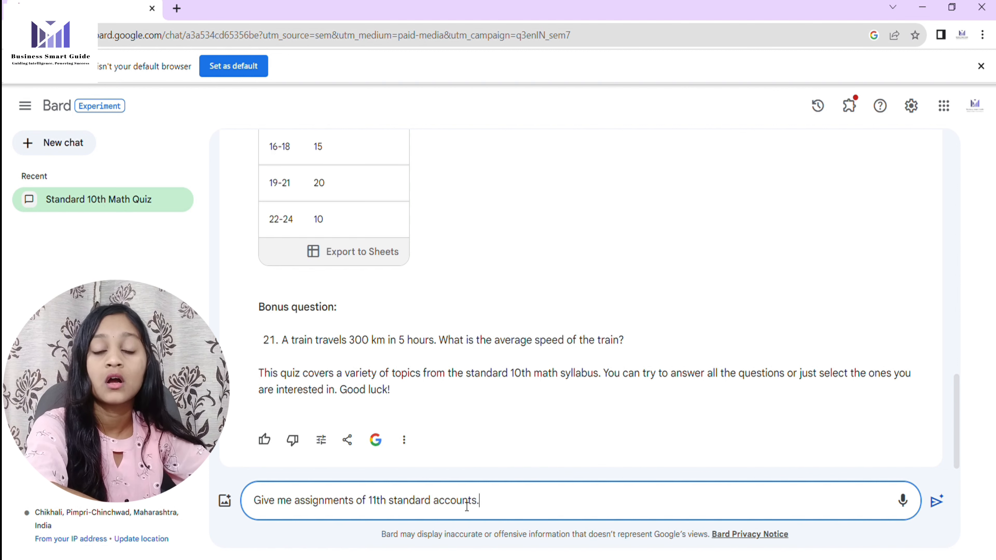
key(Return)
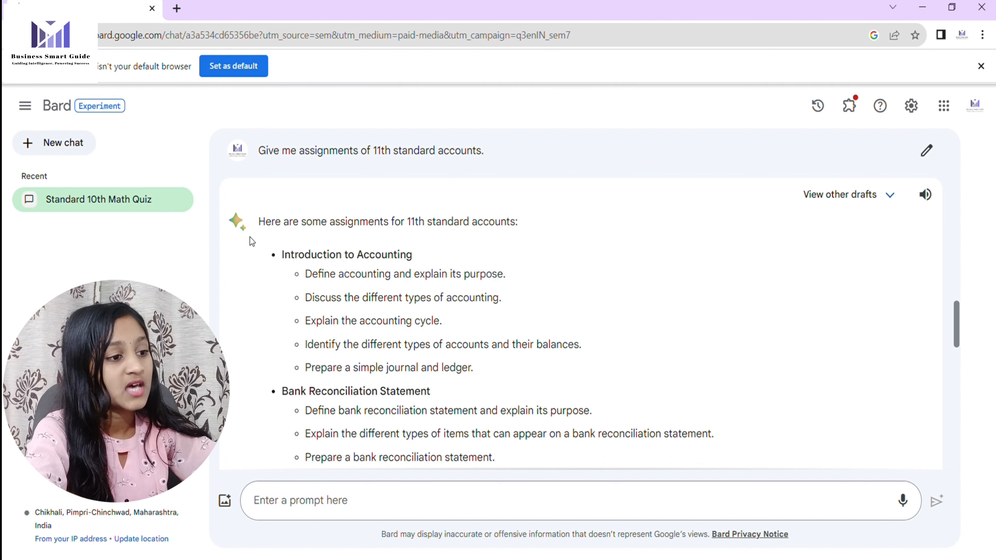
- Examine the 11th standard accounts assignments, from Introduction to Accounting through the additional tips at the end
triple_click(320, 261)
scroll(320, 261, down, 15)
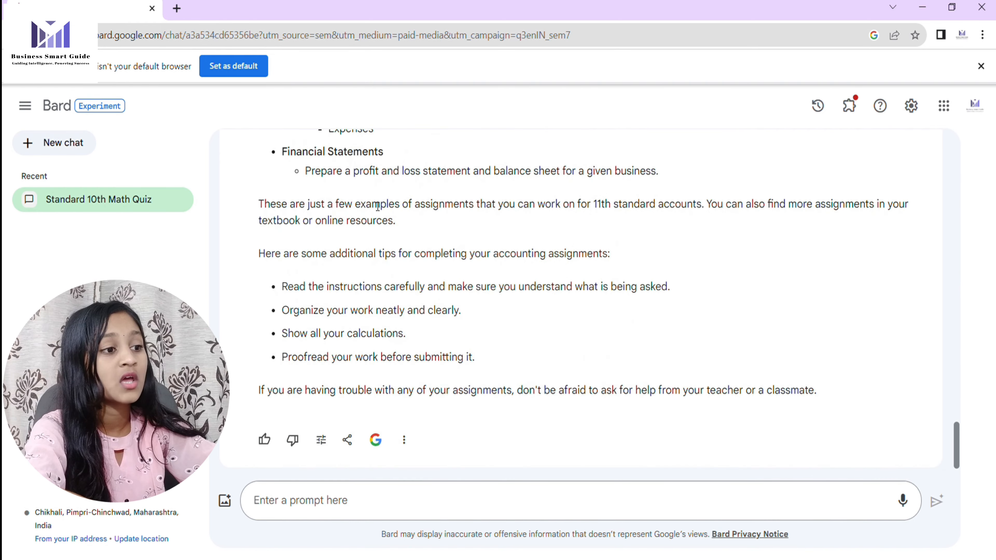
scroll(320, 227, up, 2)
scroll(320, 227, up, 12)
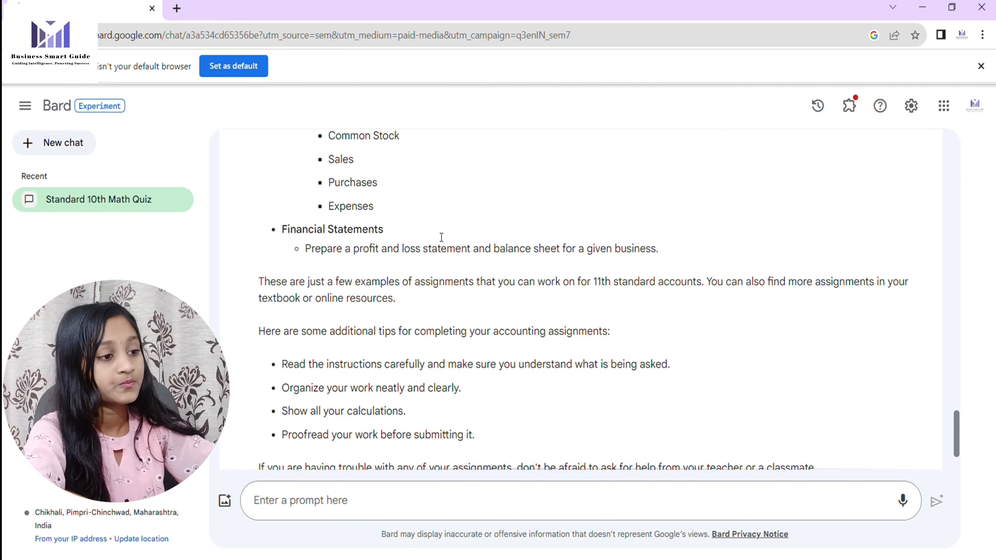
scroll(441, 237, up, 6)
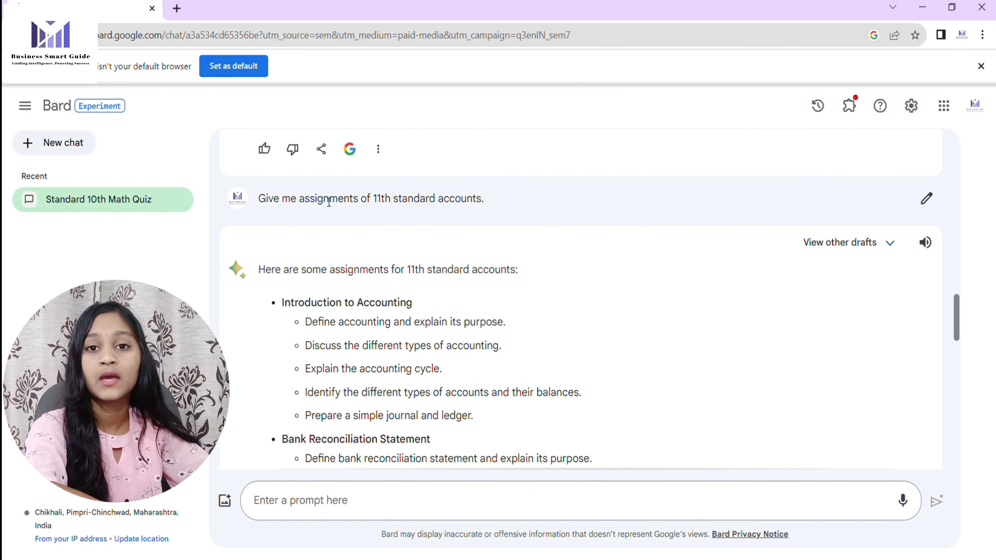
scroll(435, 232, down, 6)
scroll(436, 232, down, 12)
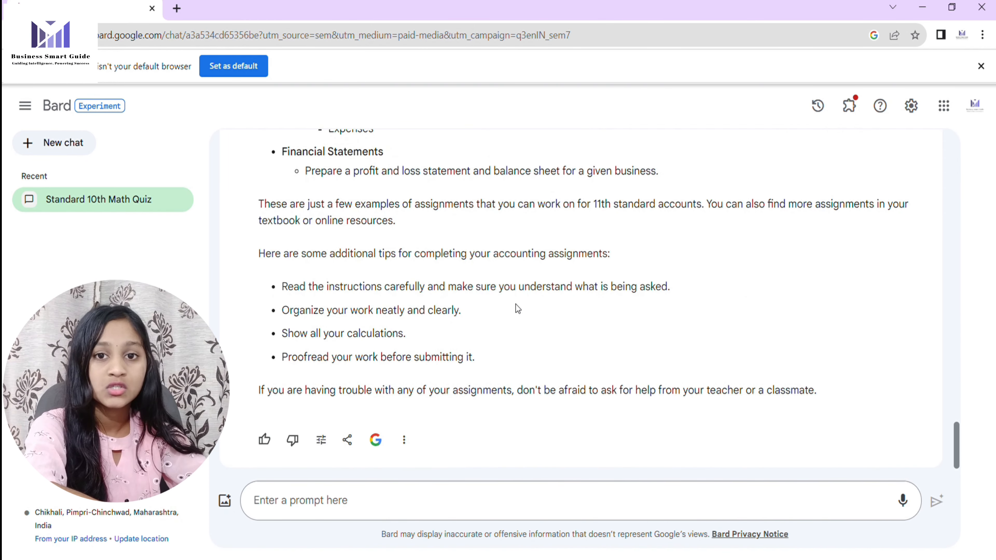
- Submit the prompt "Generate a motivational poem in Hindi." in the same chat
click(408, 506)
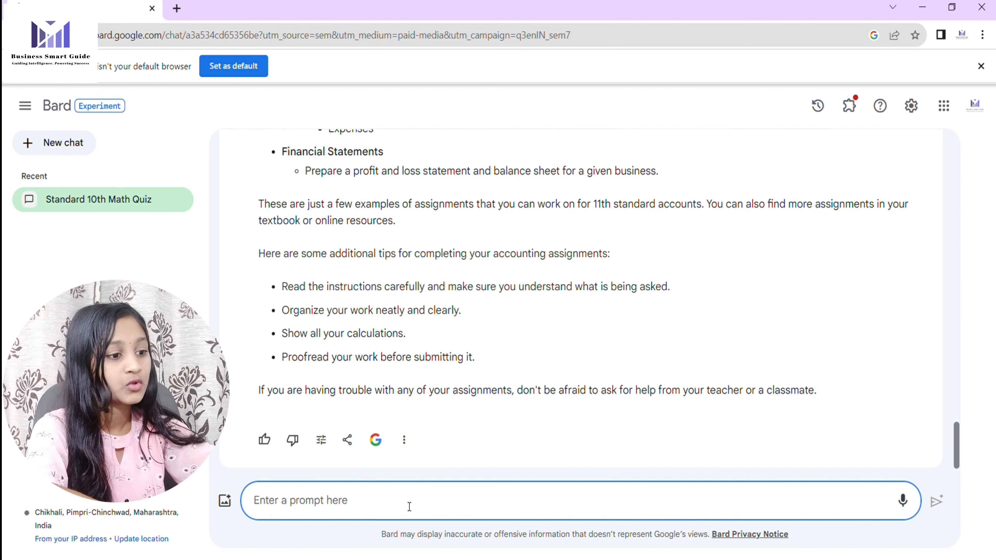
text(Generate a motivational poem in Hindi.)
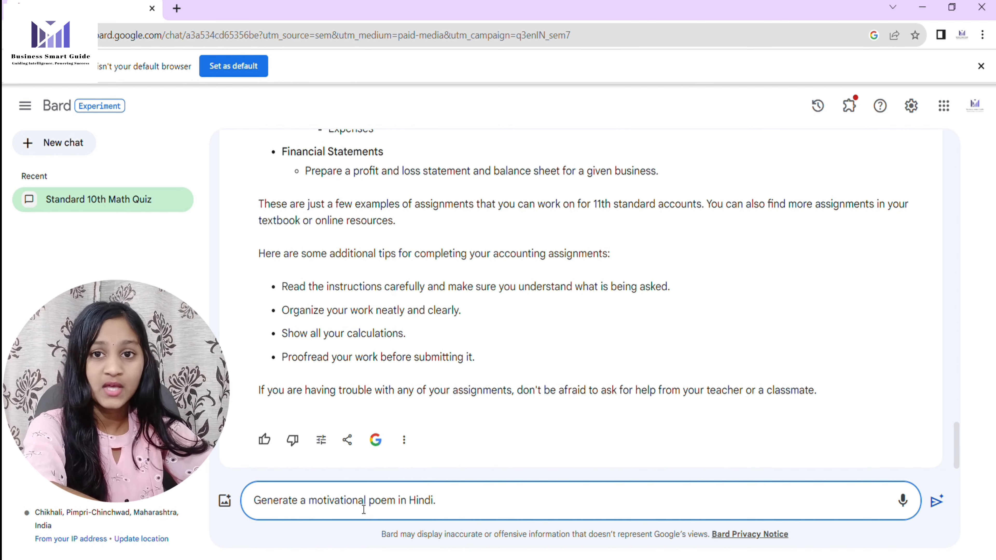
key(Return)
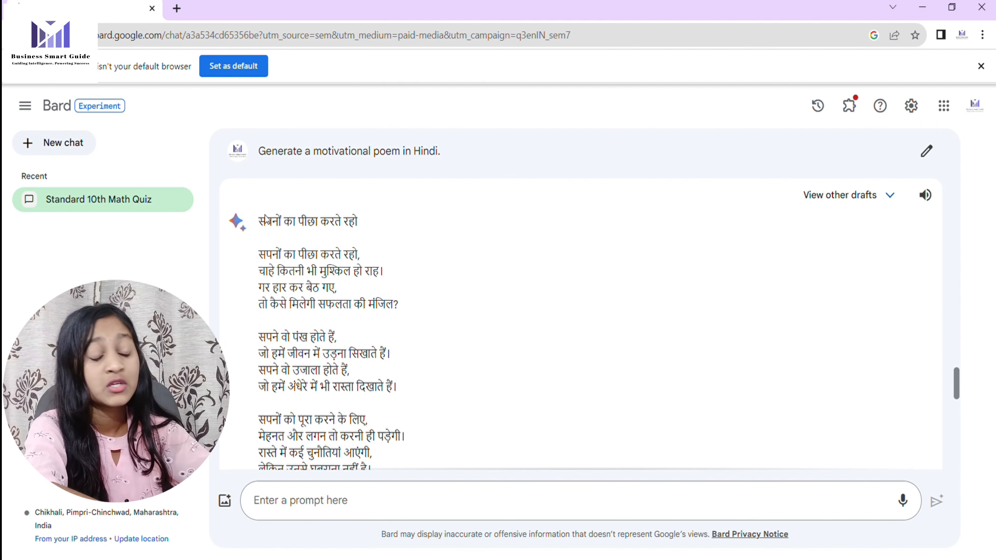
- Read the generated Hindi motivational poem and compare it with its English translation
drag(263, 227, 469, 482)
click(381, 322)
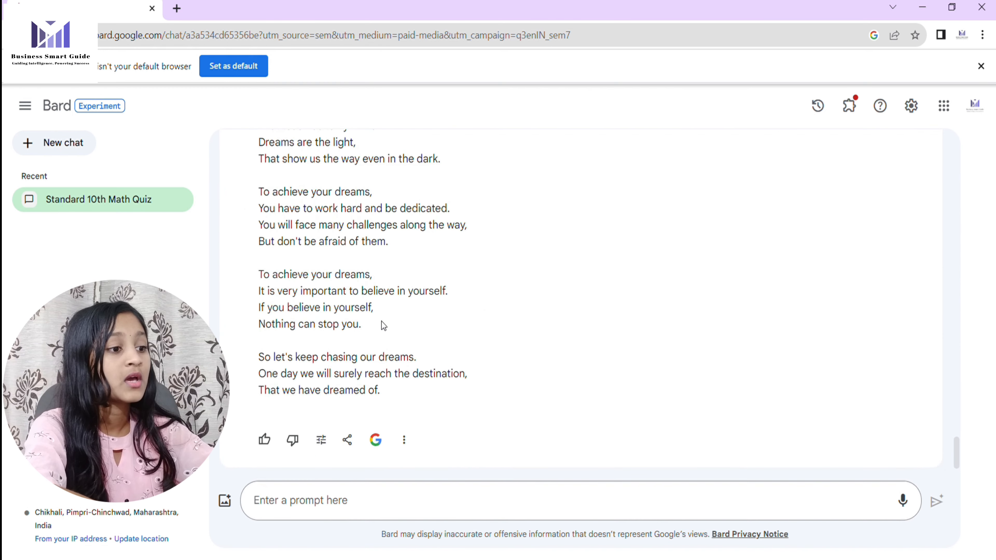
scroll(314, 322, up, 7)
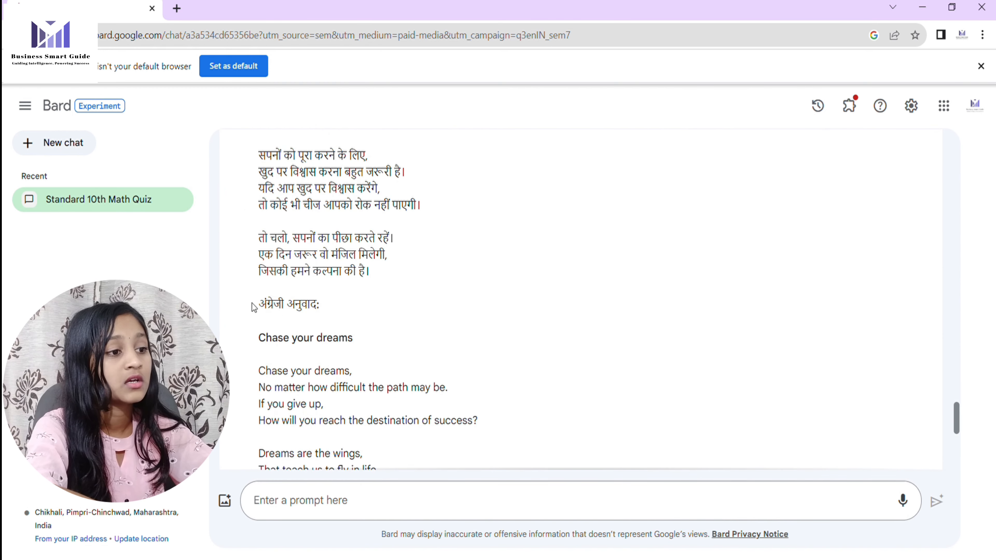
triple_click(286, 313)
click(433, 333)
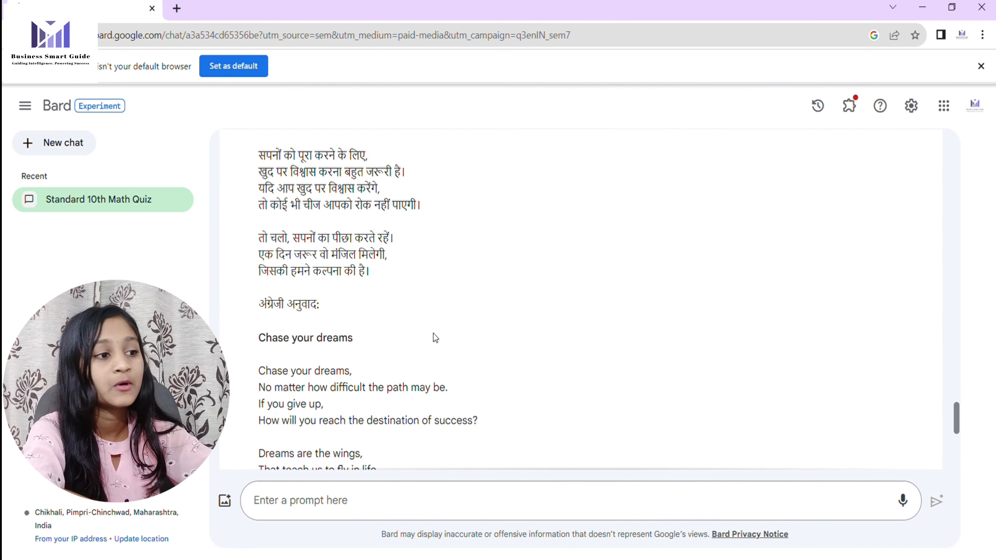
scroll(428, 338, up, 1)
scroll(425, 337, up, 8)
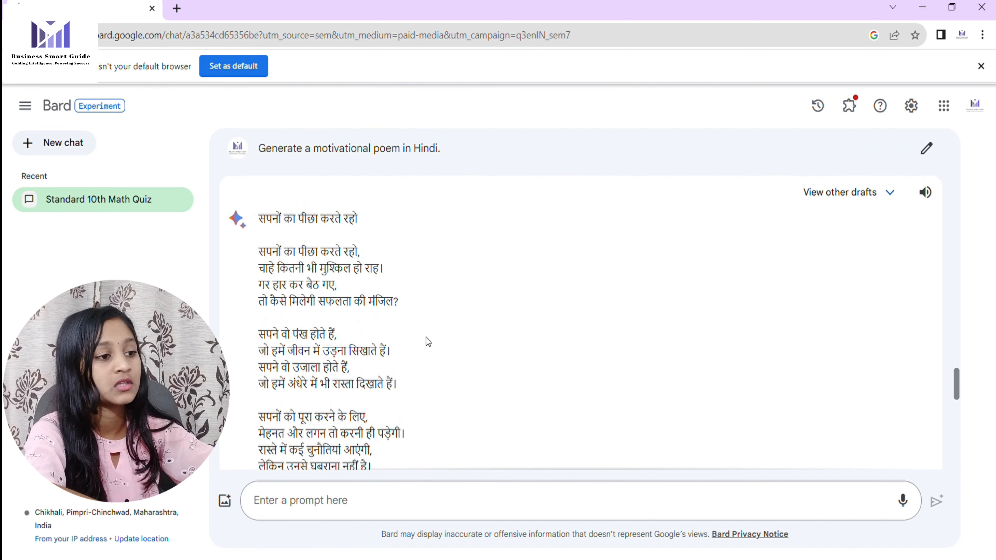
scroll(365, 313, down, 10)
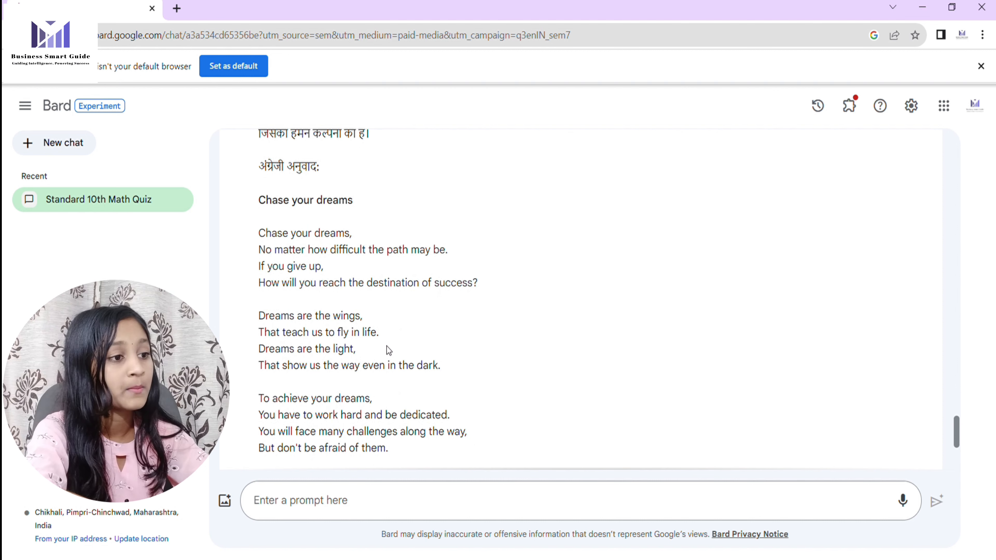
scroll(390, 347, up, 10)
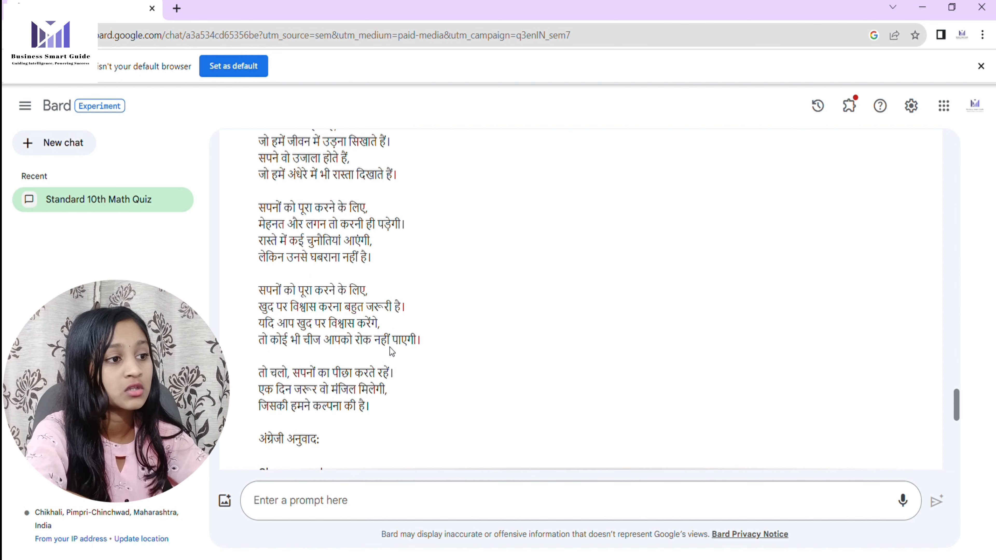
scroll(390, 347, up, 5)
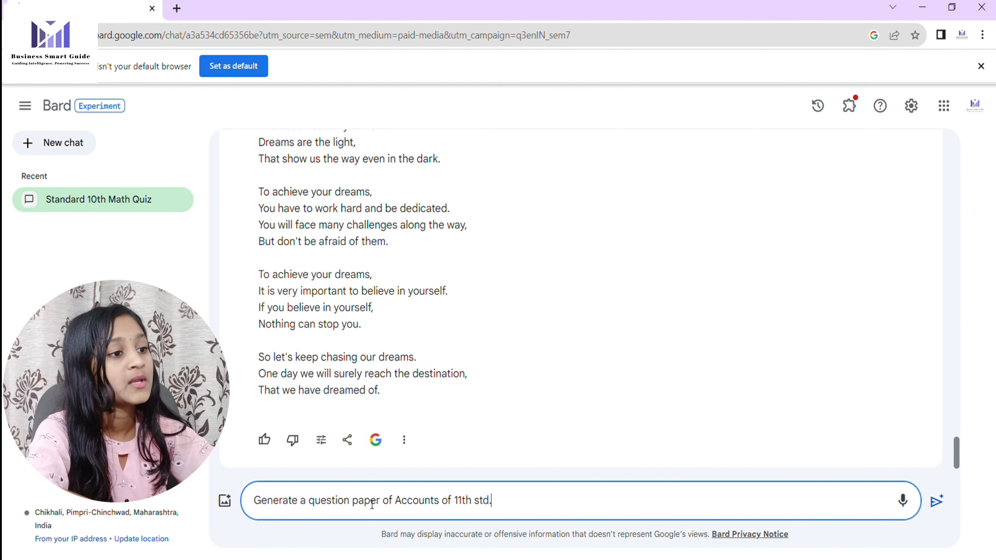
- Submit the prompt "Generate a question paper of Accounts of 11th std." in the same chat
key(Return)
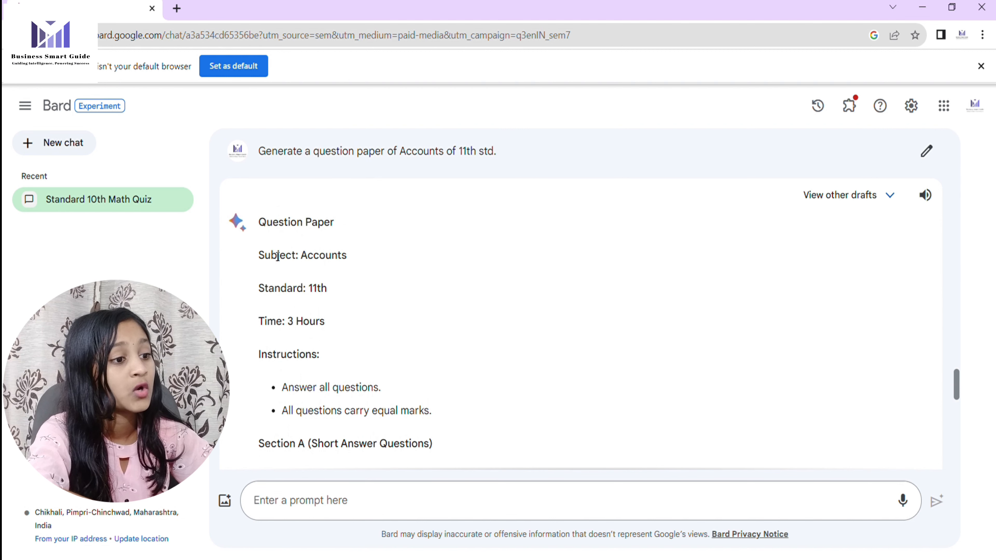
- Examine the question paper's heading details: subject, standard, time and instructions
drag(259, 259, 373, 255)
click(373, 255)
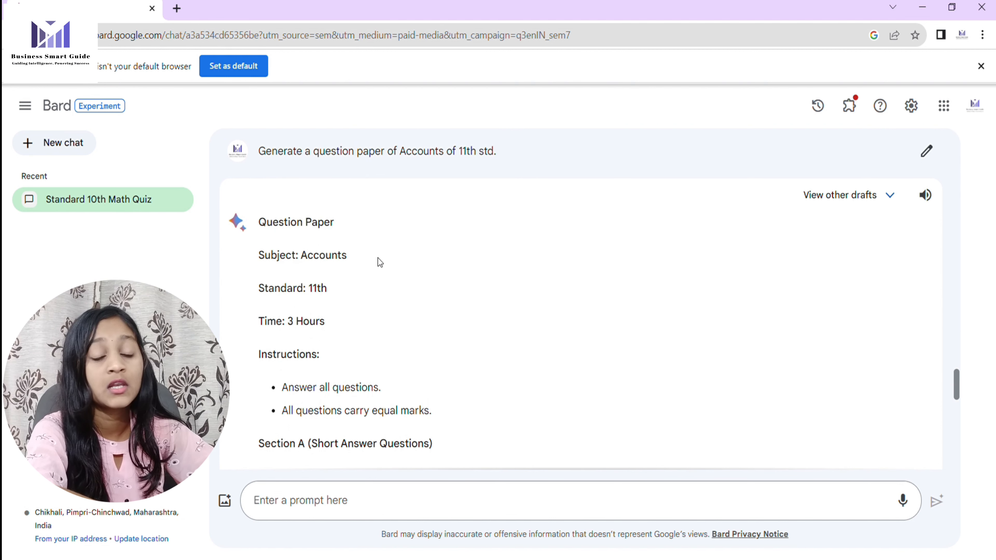
scroll(292, 283, down, 3)
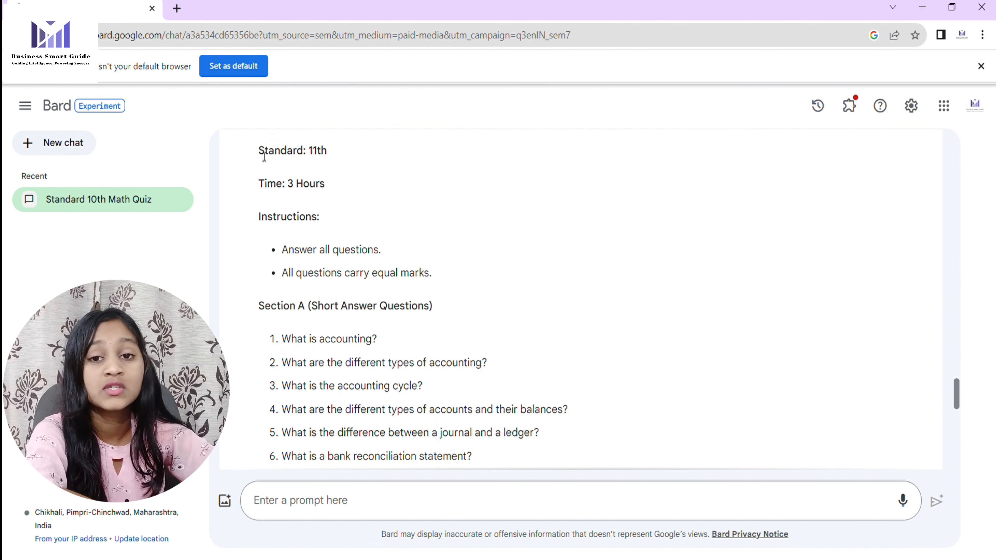
drag(263, 157, 400, 184)
click(401, 183)
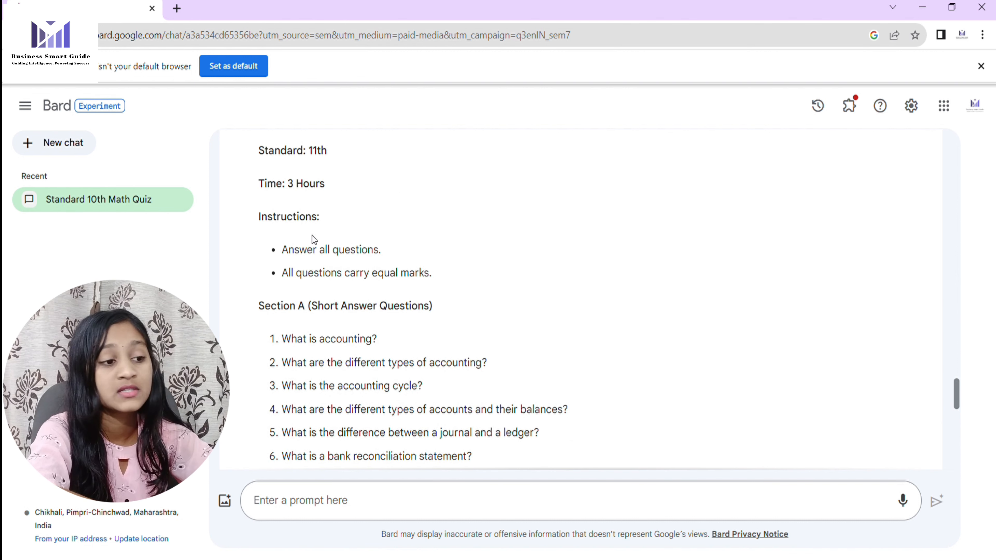
double_click(304, 220)
click(386, 257)
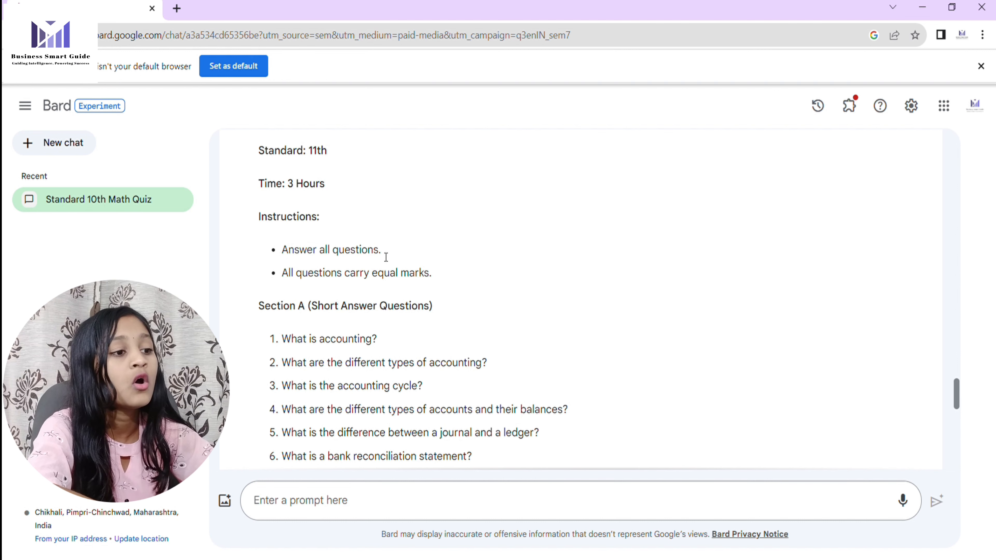
- Review the question paper's short answer section, long answer section and closing note, and return to its beginning
scroll(386, 257, down, 2)
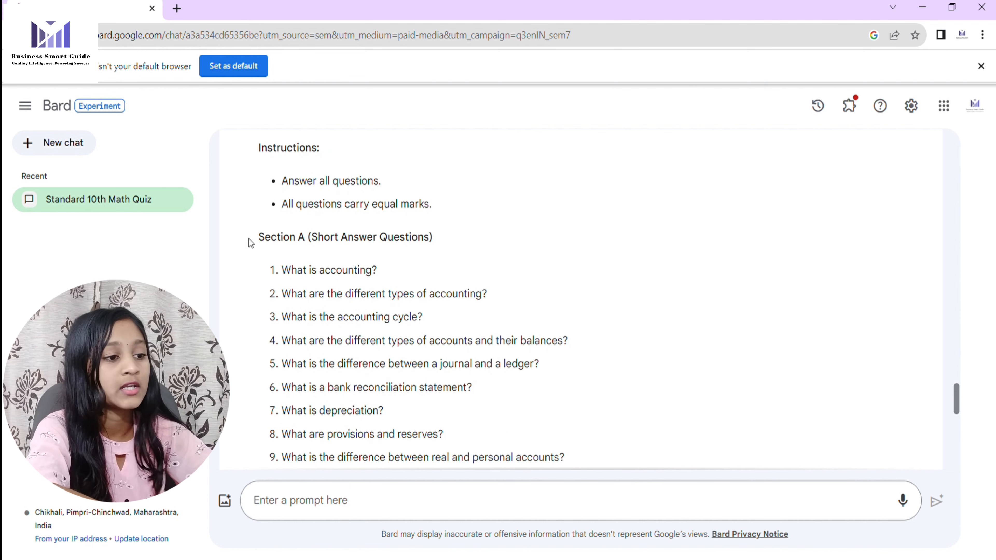
drag(248, 239, 482, 385)
click(488, 394)
scroll(389, 254, down, 8)
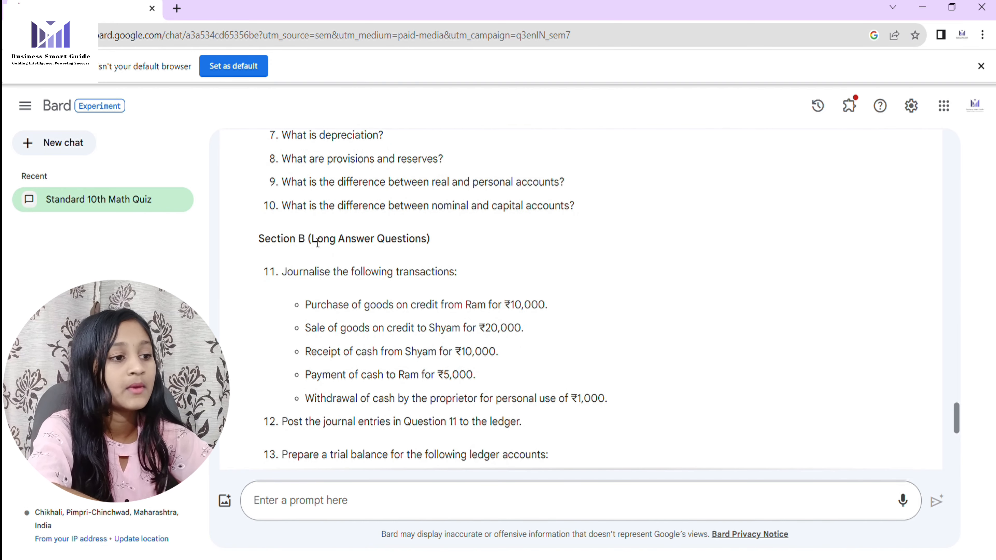
drag(312, 239, 458, 275)
scroll(455, 274, down, 10)
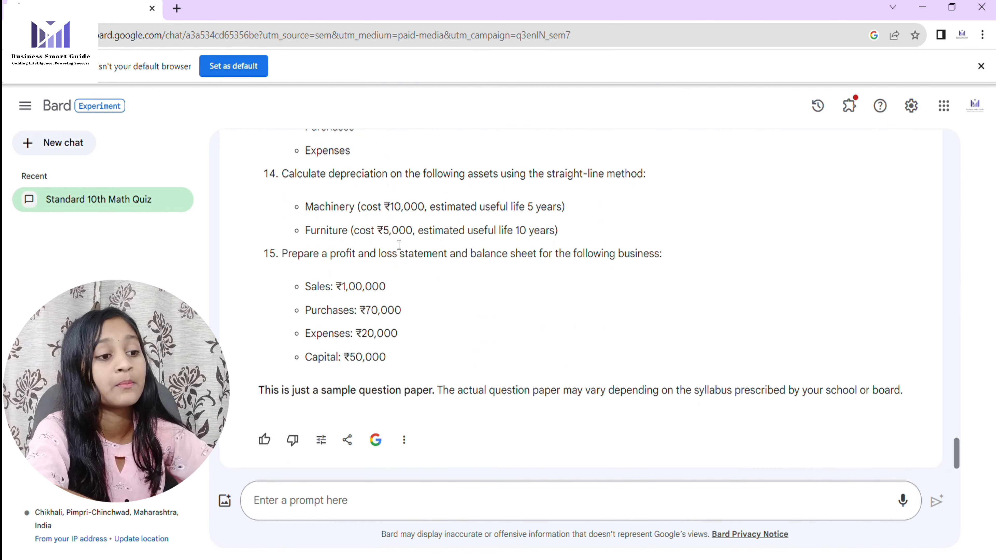
scroll(393, 241, up, 6)
scroll(394, 241, down, 6)
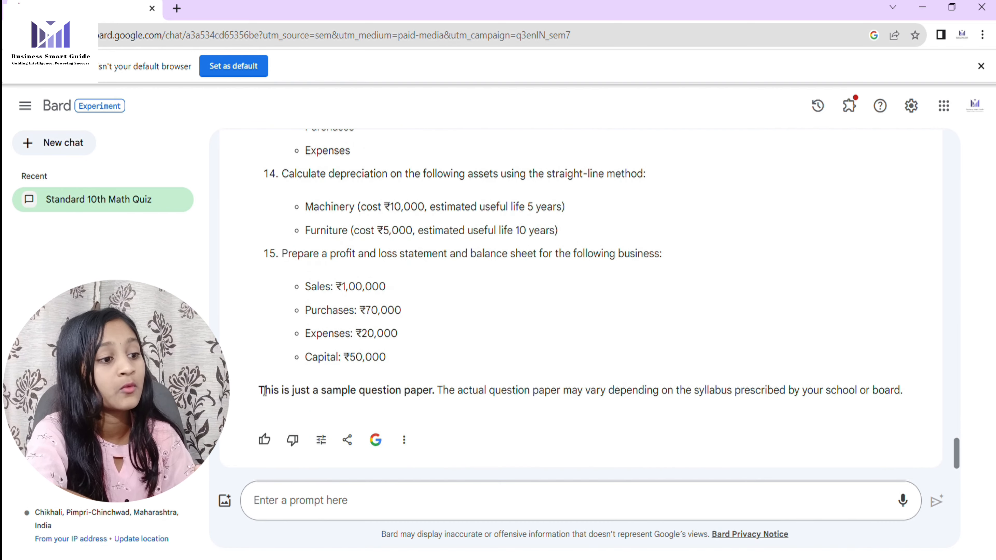
drag(257, 391, 356, 391)
scroll(442, 331, up, 10)
scroll(442, 331, up, 15)
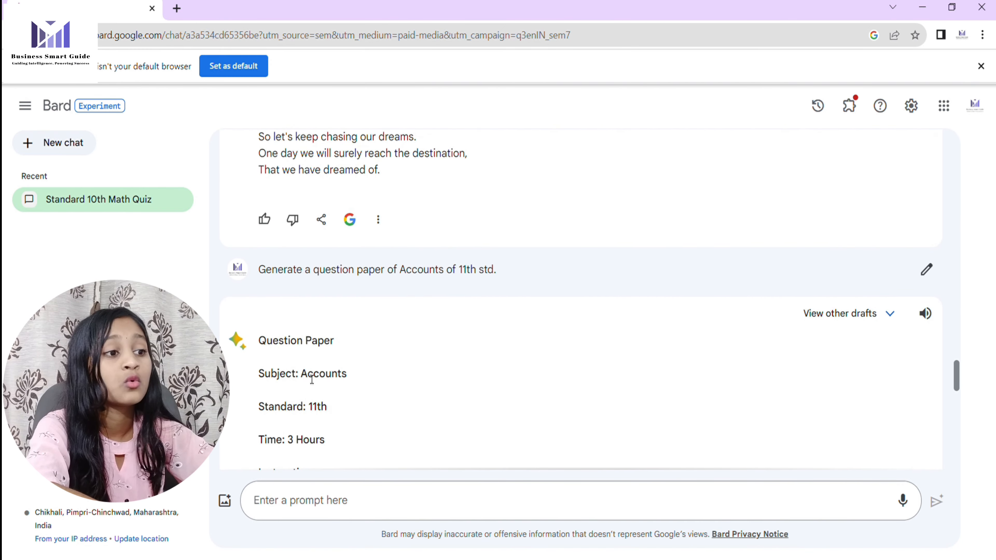
- Submit the prompt "Generate a test of Economics for 11th std of 20 marks." in the same chat
scroll(418, 387, down, 8)
scroll(418, 386, down, 15)
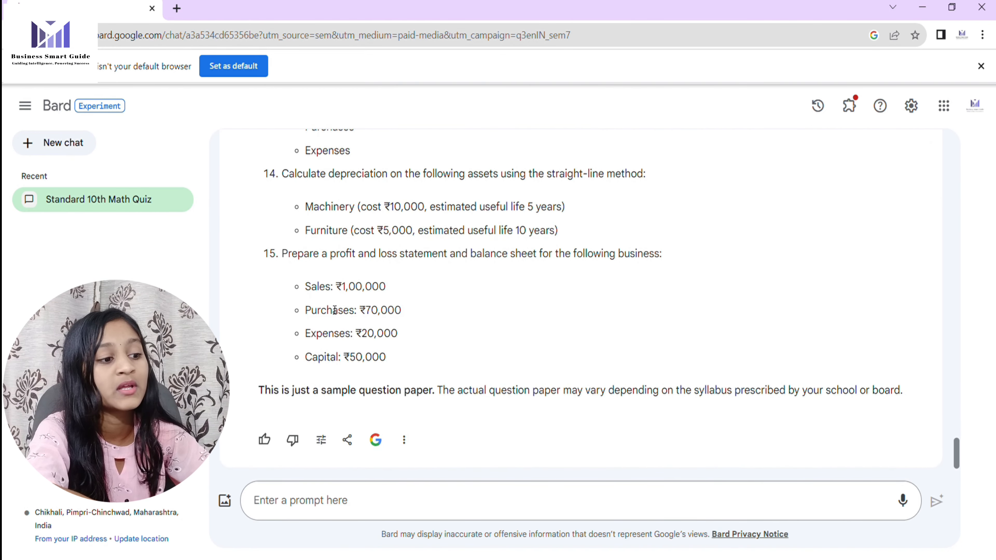
click(350, 492)
text(Generate a test of Economics for 11th std of 20 marks.)
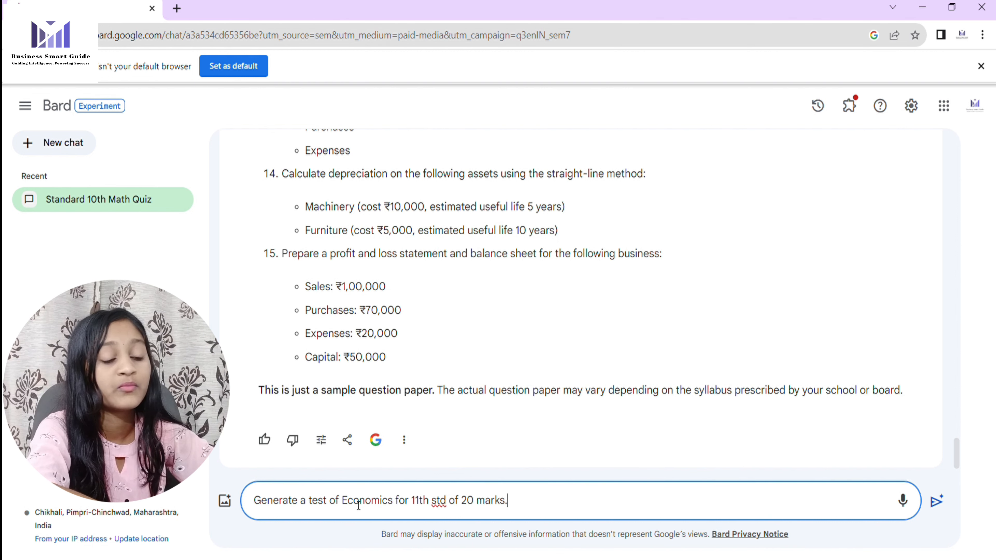
drag(342, 504, 369, 510)
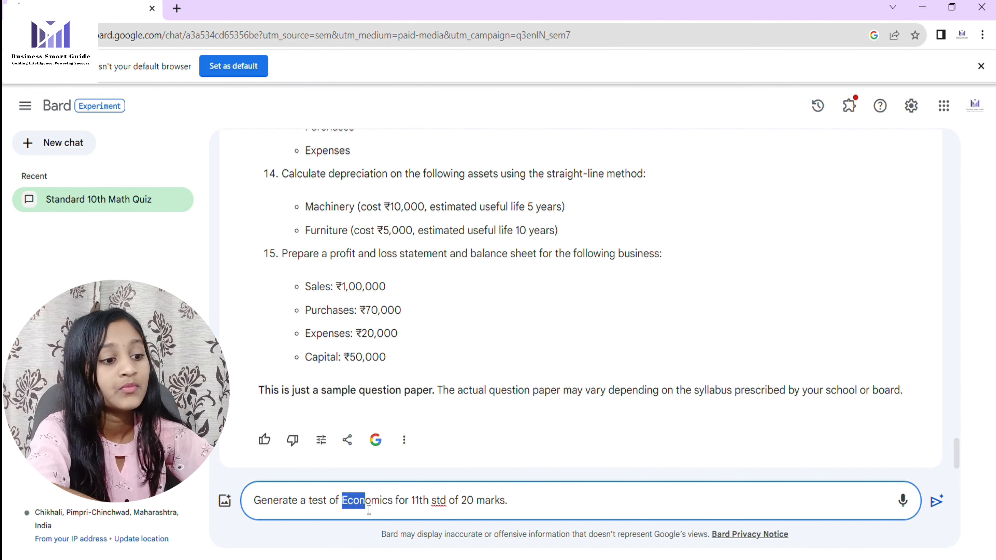
double_click(437, 502)
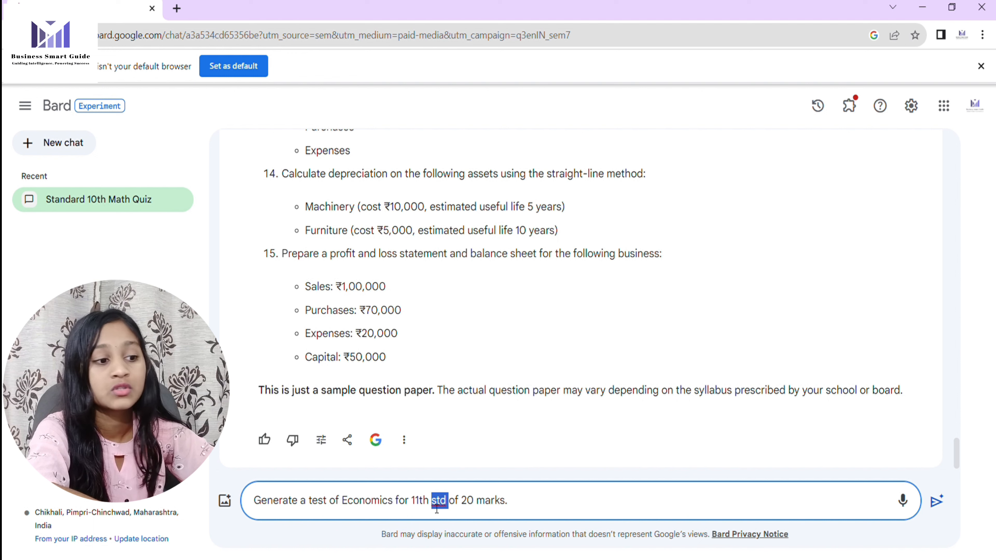
double_click(421, 501)
click(475, 502)
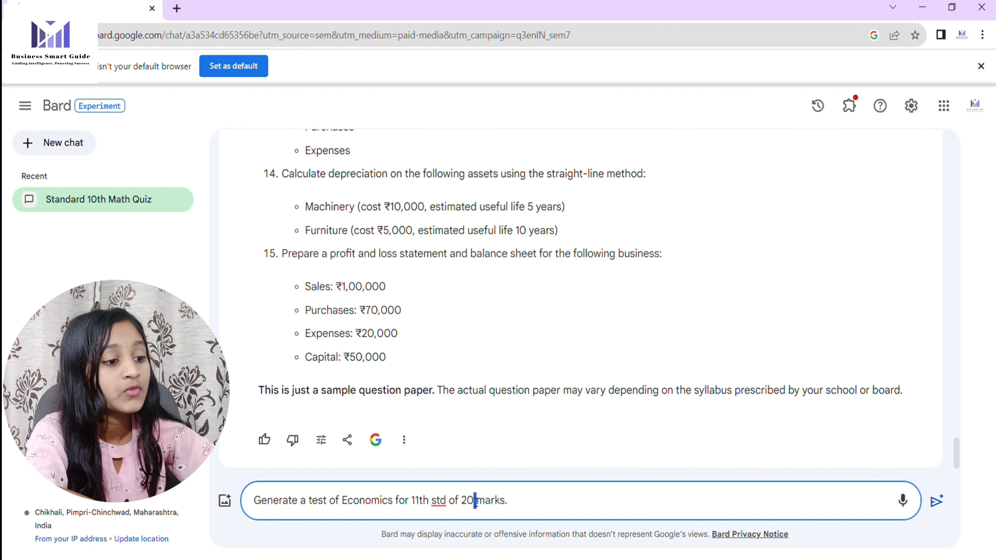
click(539, 504)
key(Return)
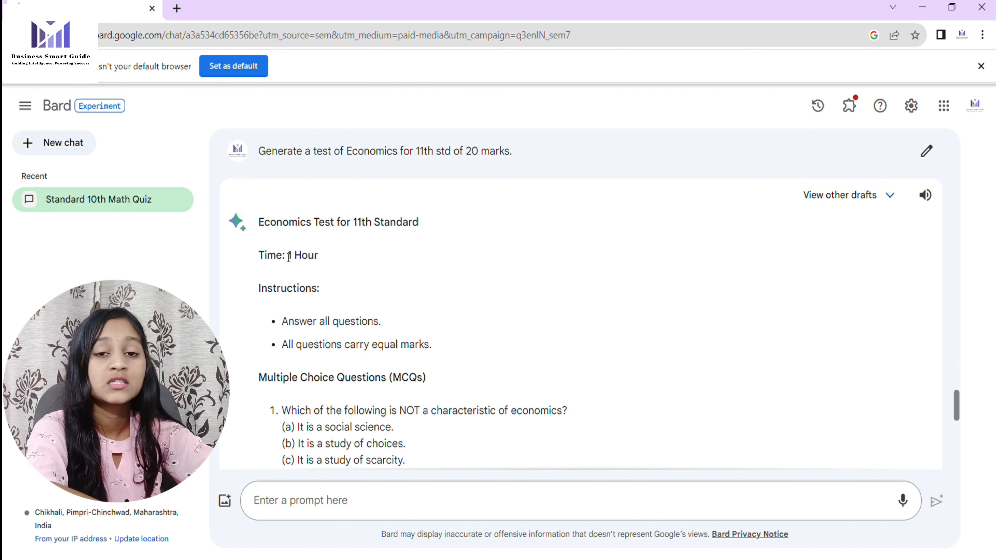
- Examine the Economics test's time, instructions, multiple choice section and short answer section, and return to its beginning
drag(288, 255, 343, 263)
click(342, 263)
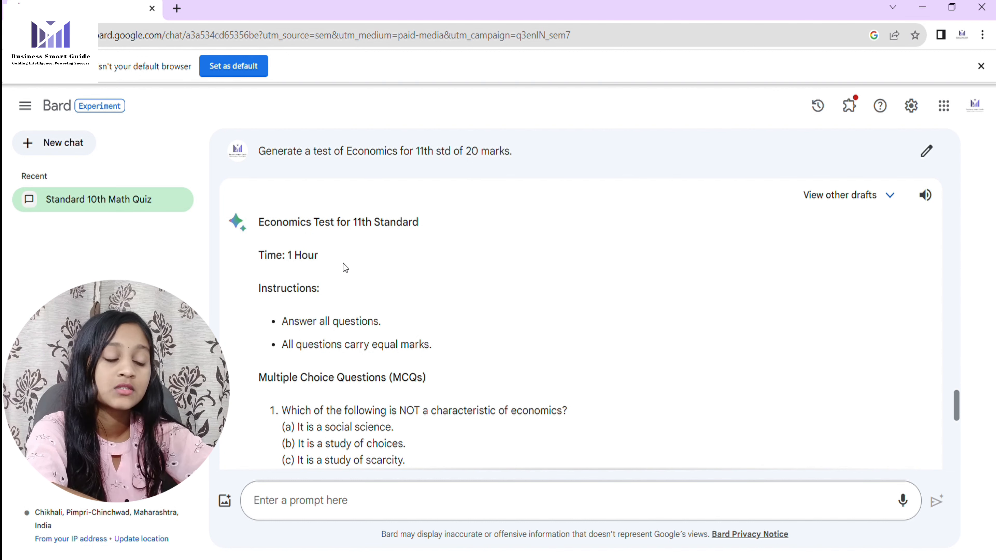
scroll(343, 263, down, 3)
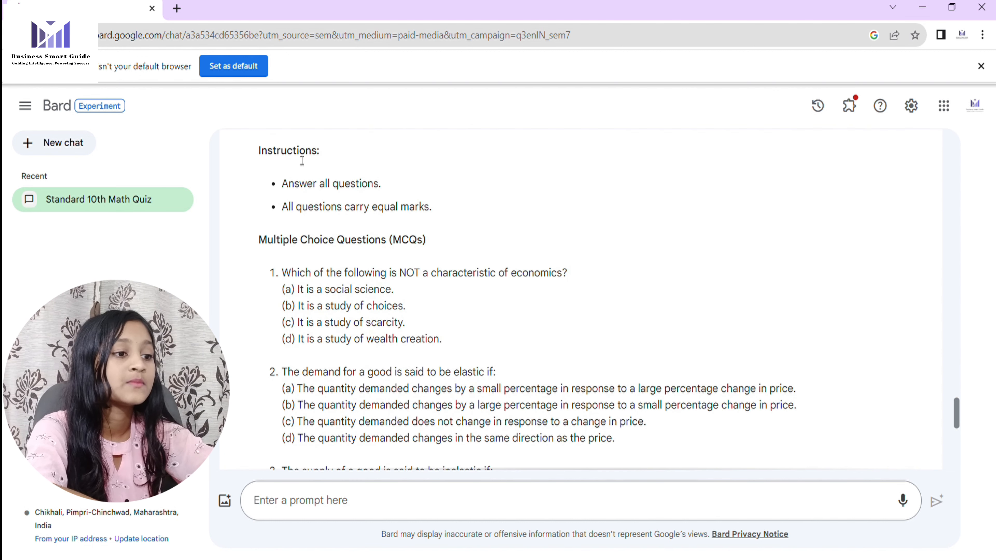
double_click(302, 161)
scroll(377, 258, down, 2)
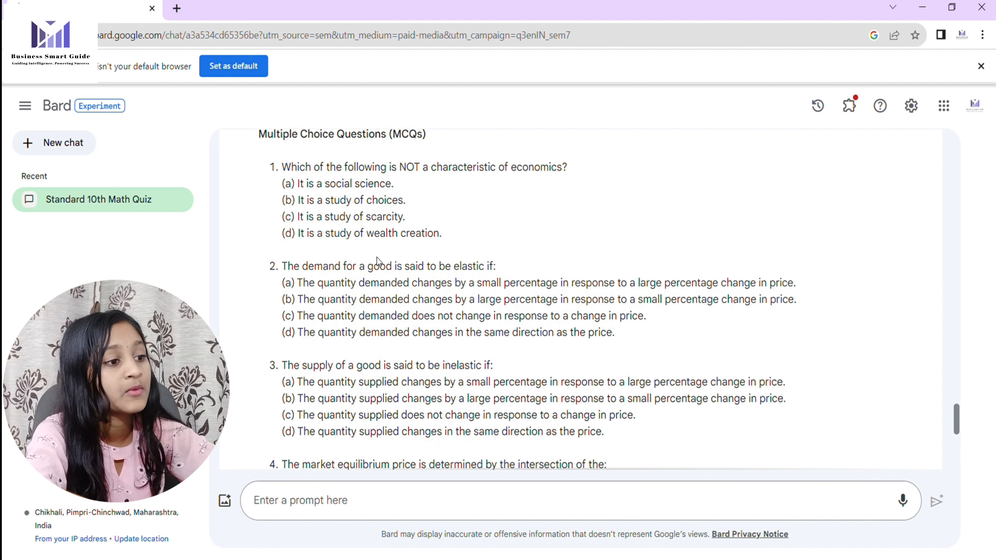
click(382, 262)
scroll(382, 262, up, 2)
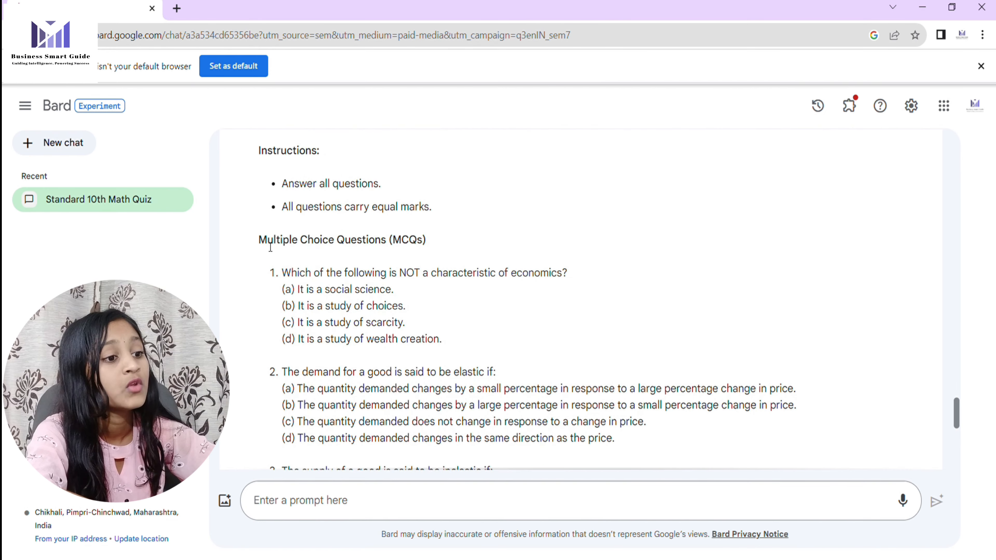
drag(251, 240, 473, 252)
click(462, 283)
scroll(455, 288, down, 7)
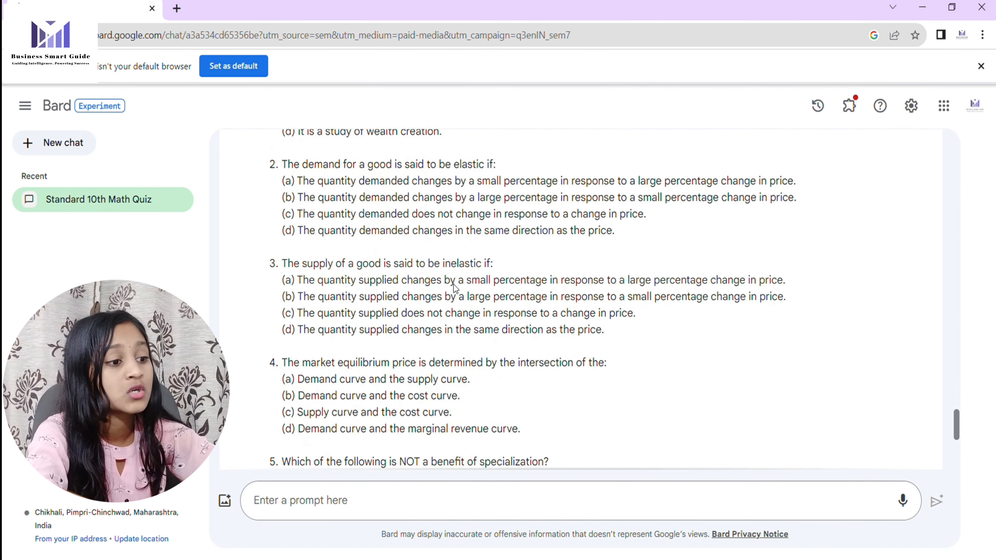
triple_click(321, 221)
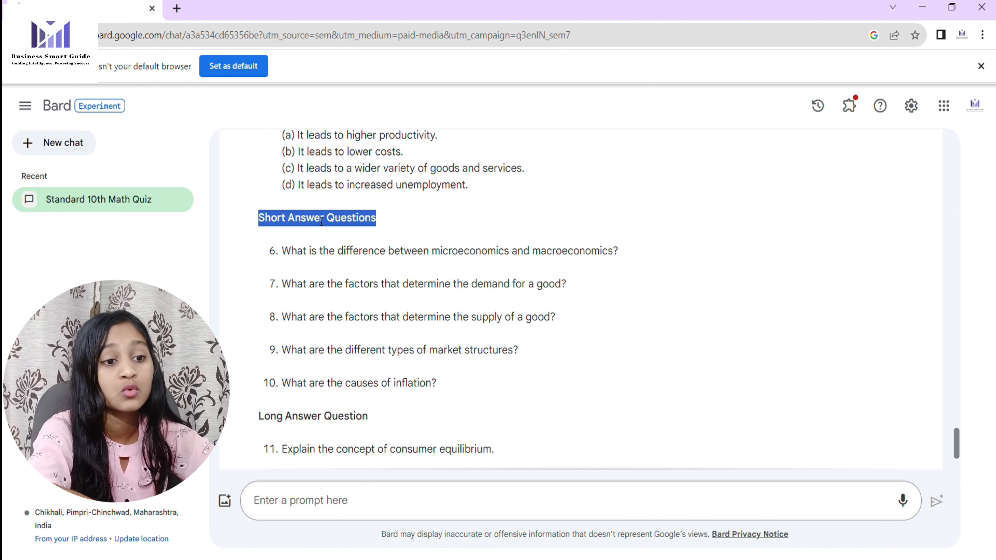
scroll(300, 239, up, 15)
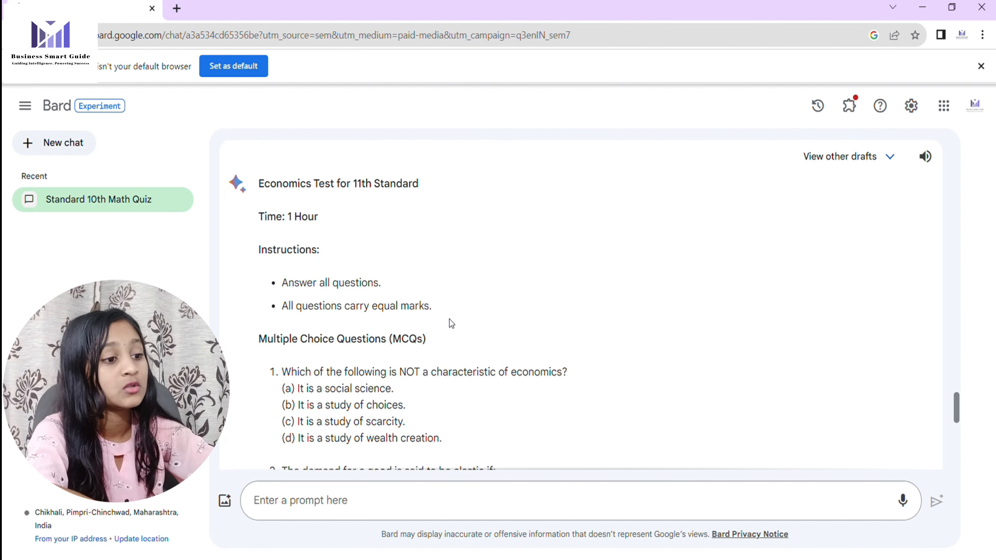
- Submit the prompt "Generate a list of simple project that should given to 12th std chemistry." in the same chat
scroll(449, 319, down, 15)
click(455, 506)
text(Generate a list of simple project that should given to 12th std chemistry.)
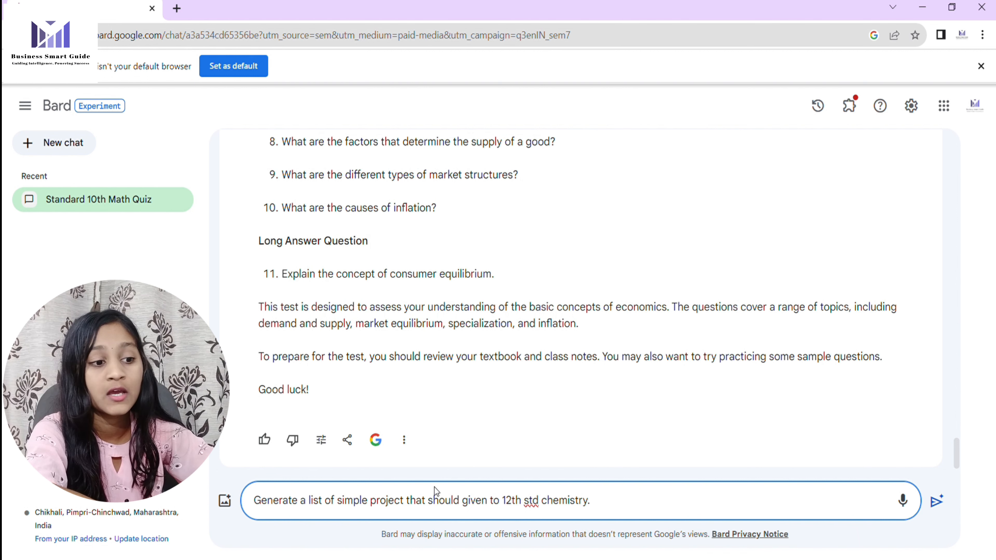
double_click(573, 505)
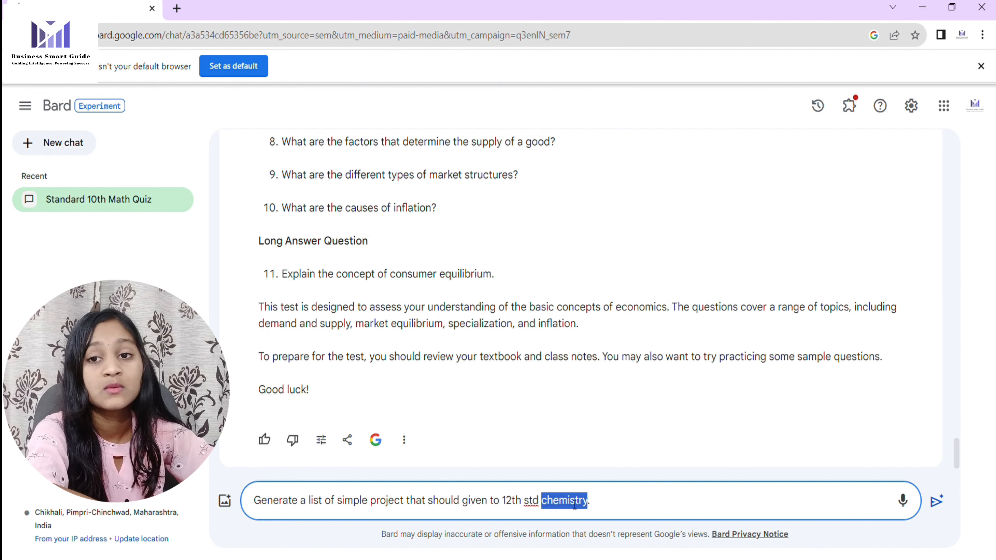
click(658, 505)
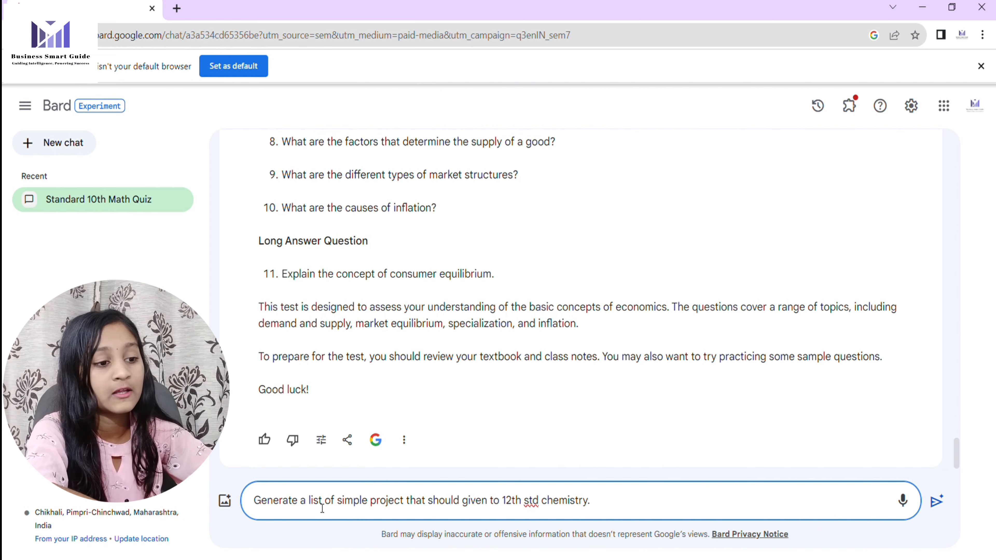
key(Return)
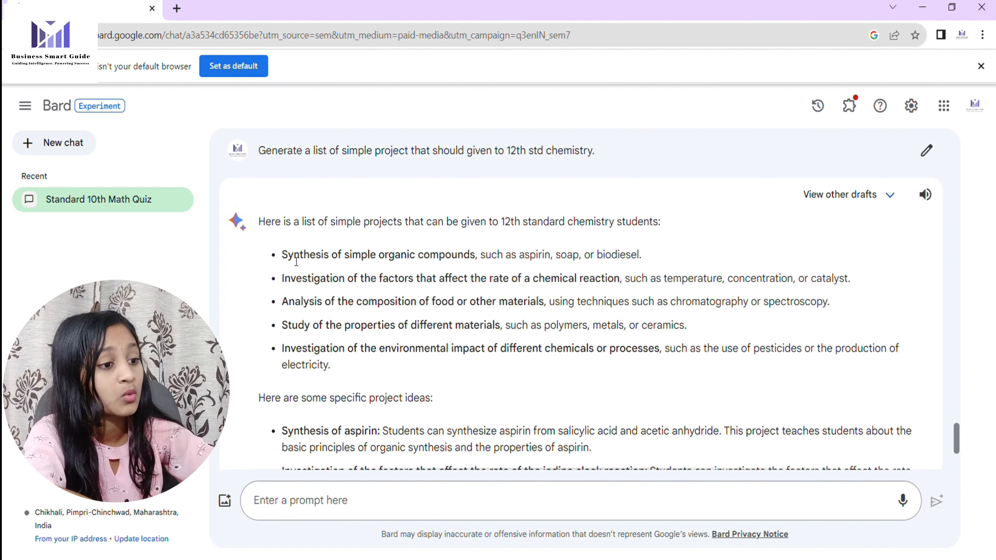
- Review the general list of chemistry projects, the specific project ideas and the closing advice on choosing a project
drag(283, 255, 912, 352)
scroll(913, 352, down, 5)
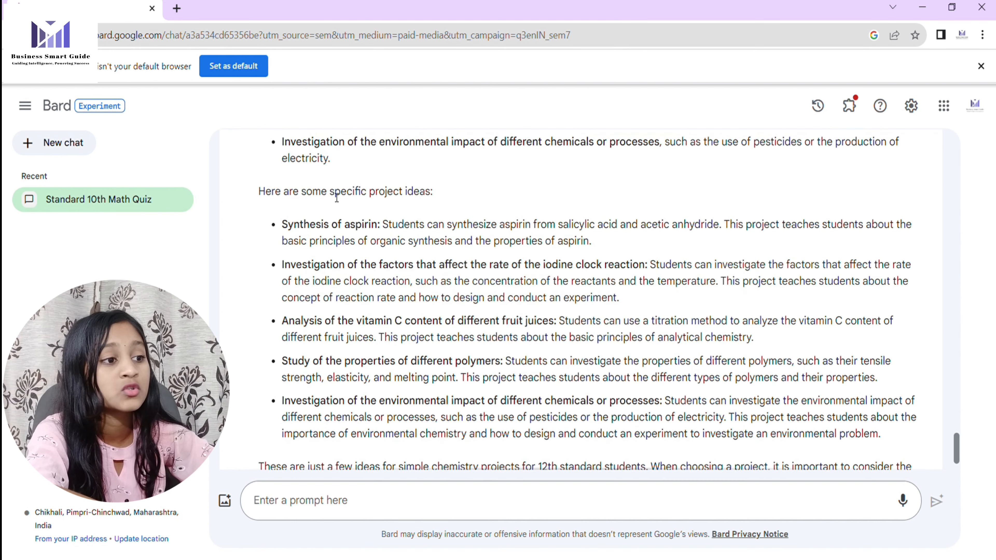
drag(329, 191, 488, 199)
click(486, 195)
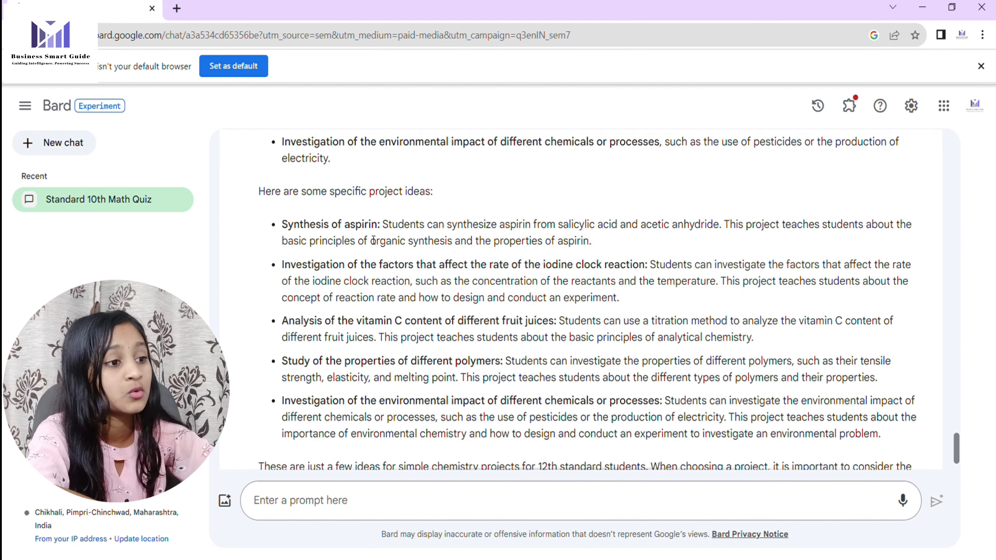
double_click(353, 231)
scroll(475, 241, down, 2)
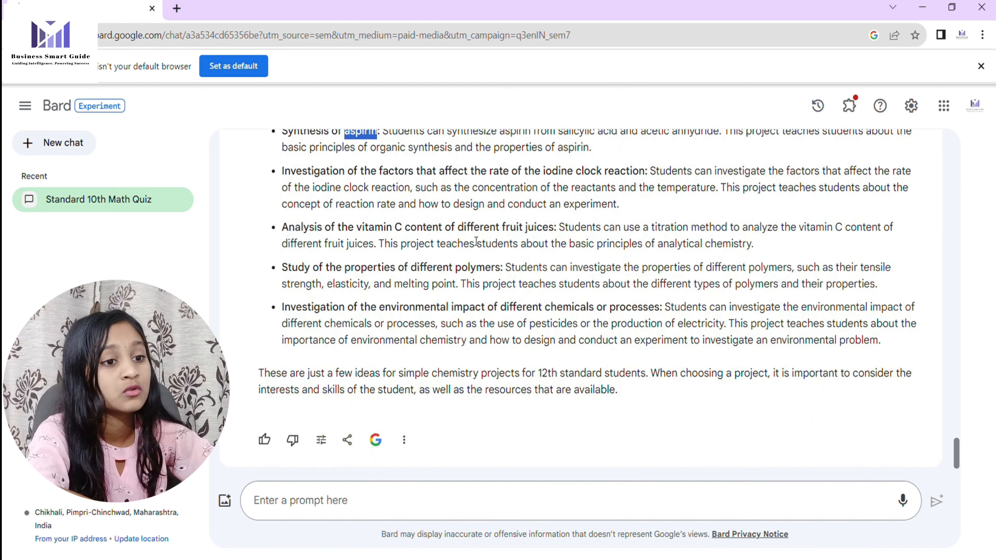
scroll(431, 236, up, 7)
click(393, 221)
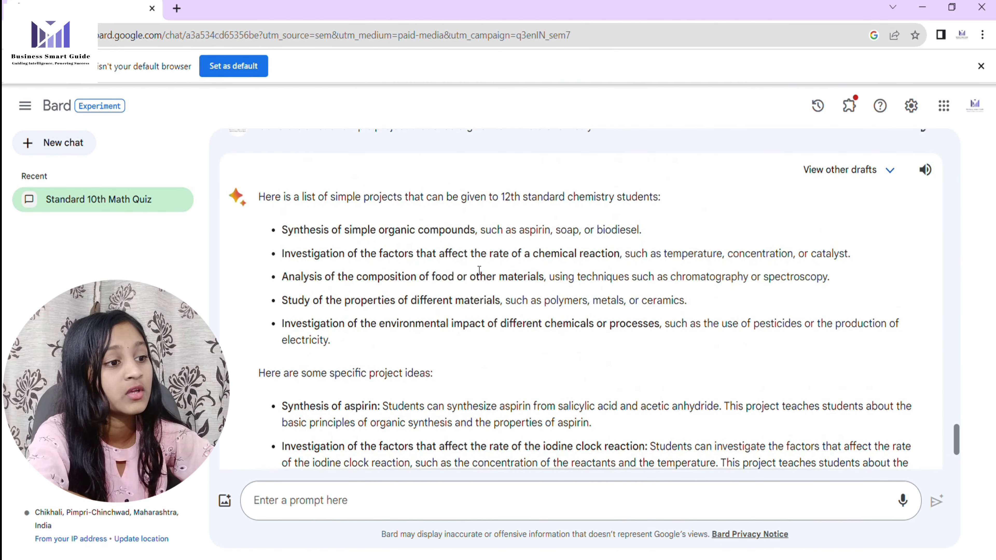
scroll(483, 275, down, 3)
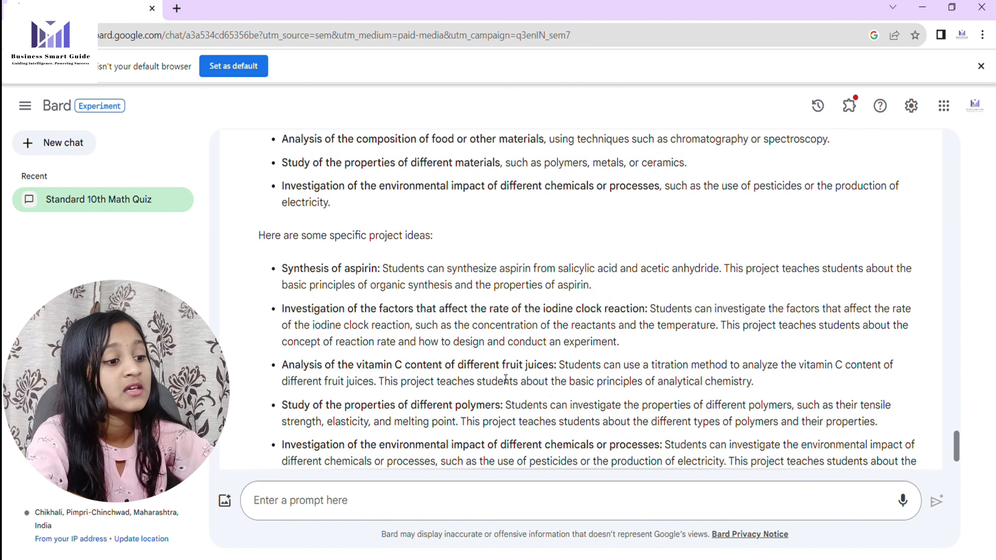
scroll(510, 353, down, 3)
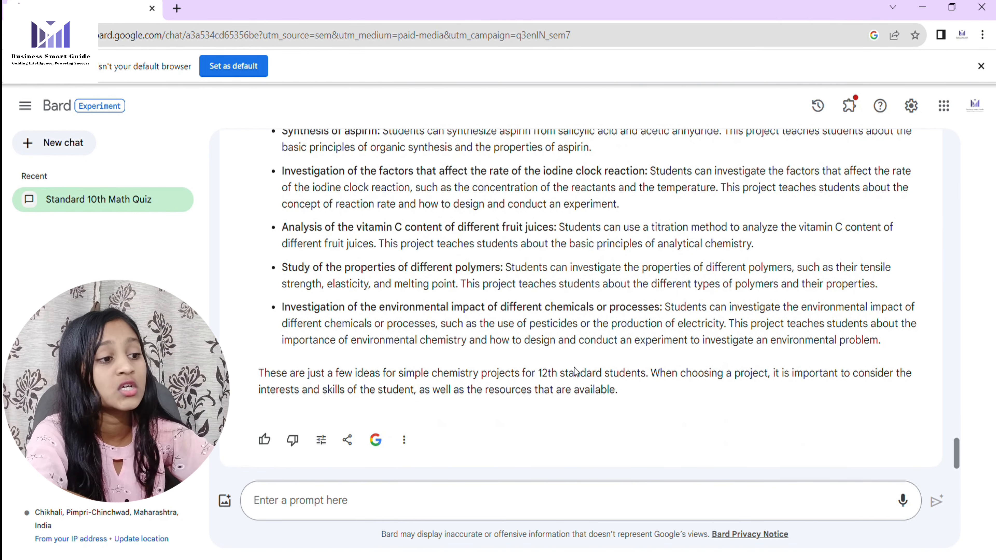
- Submit the prompt "Generate a question paper of GK Questions to 5th std with Answer." in the same chat
click(429, 500)
text(Generate a question paper of GK Questions to 5th std.)
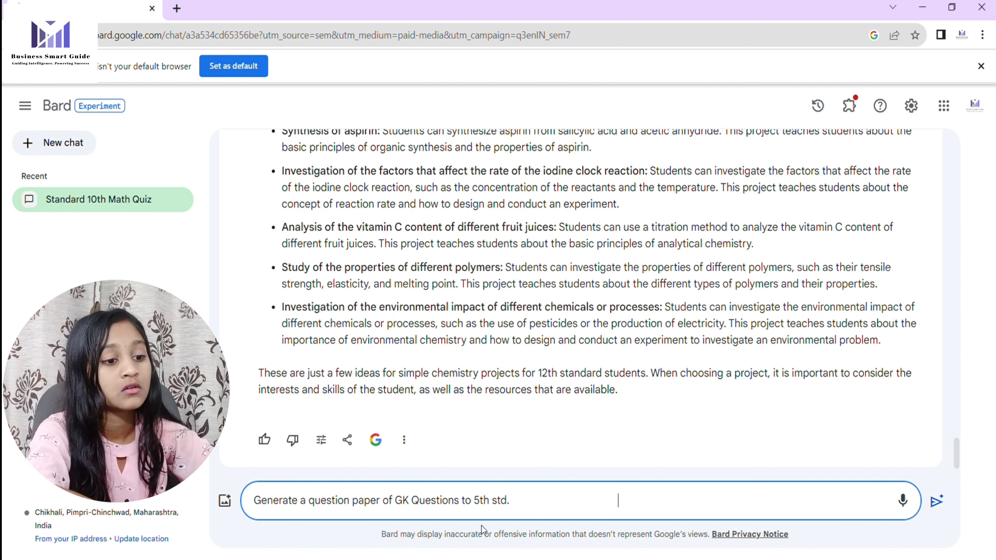
click(518, 509)
key(BackSpace)
text(with Answer.)
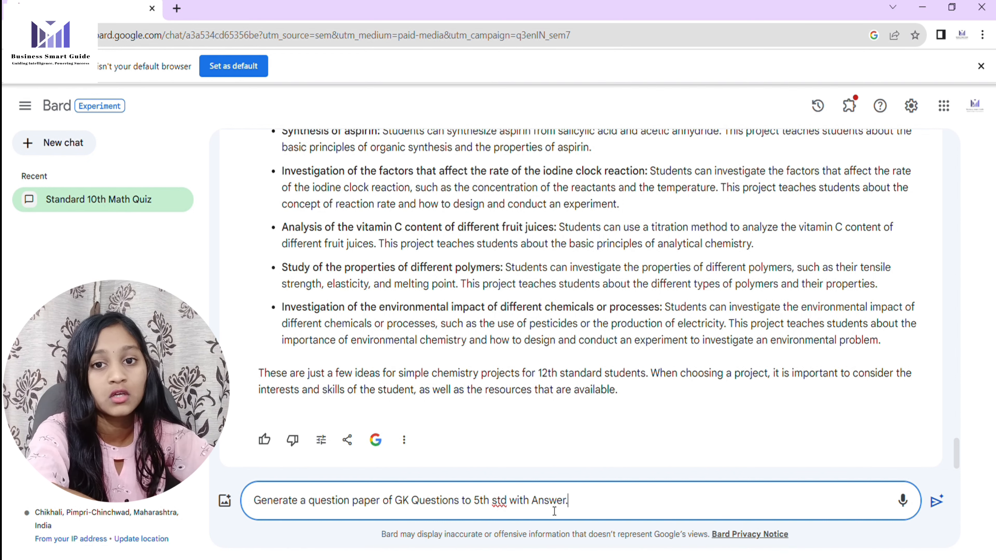
key(Return)
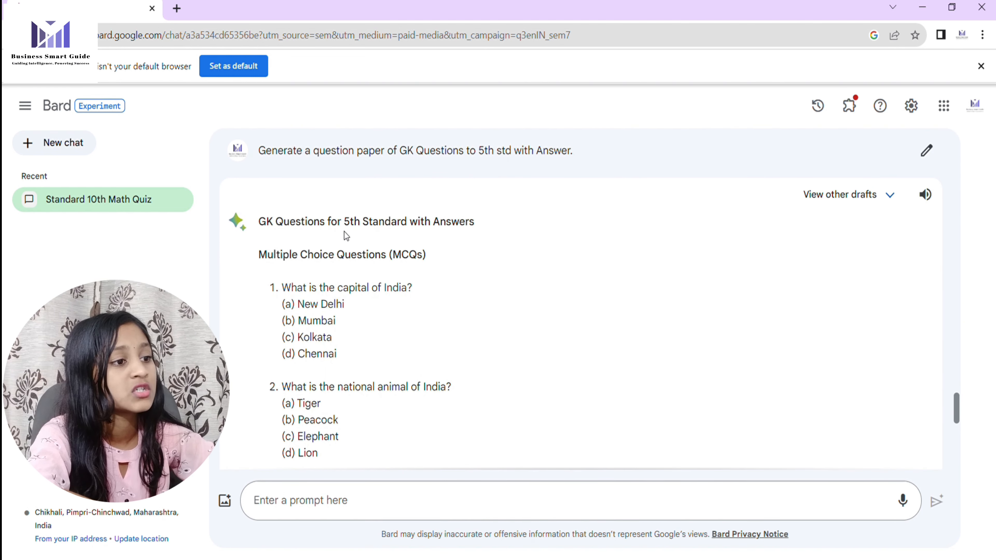
- Examine the GK paper's multiple choice, short answer and long answer questions and compare them with the answer section
scroll(347, 266, down, 6)
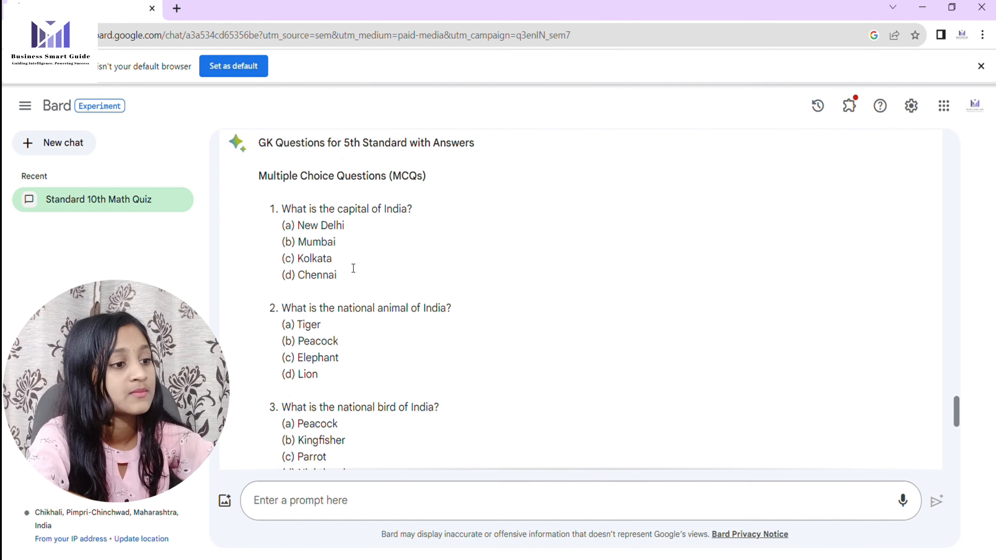
scroll(350, 267, down, 8)
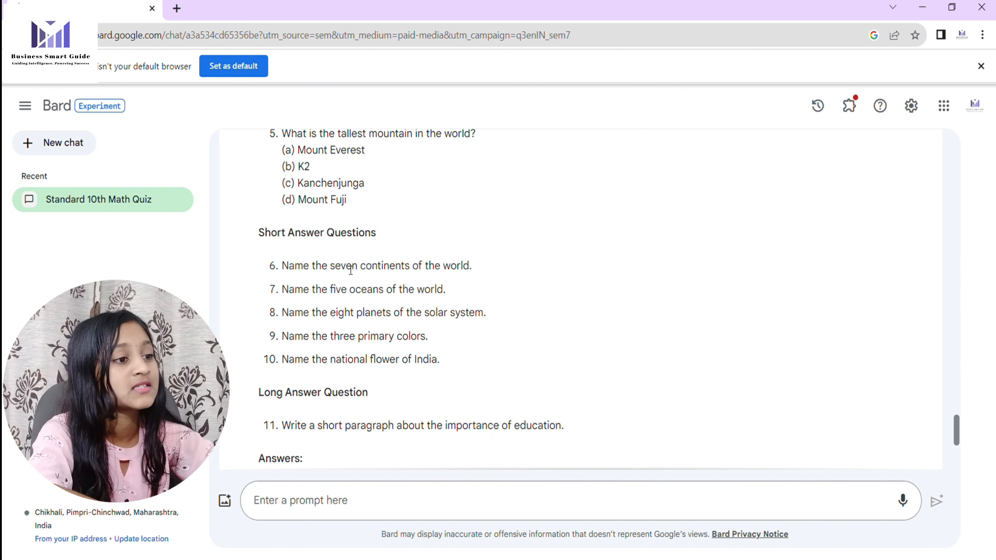
scroll(378, 325, down, 7)
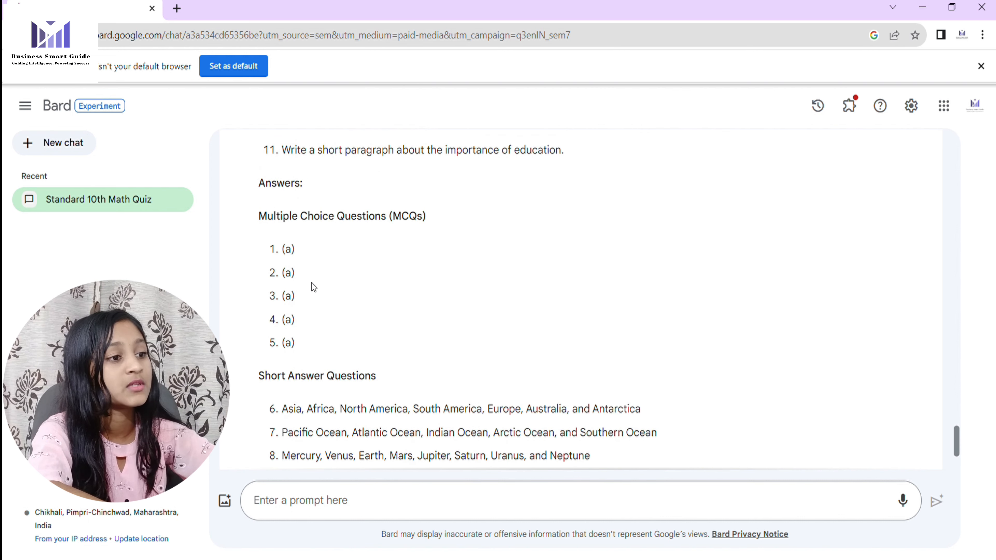
scroll(297, 404, down, 7)
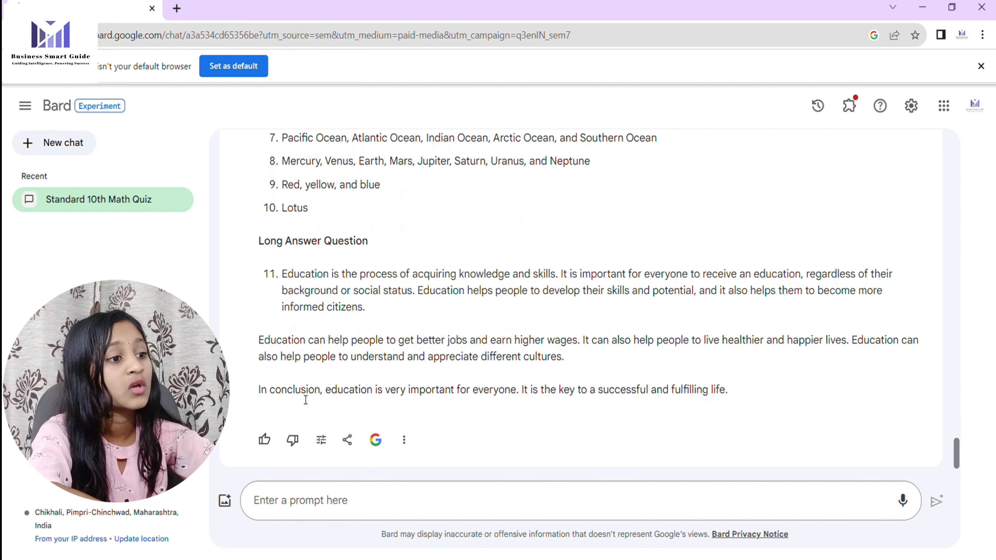
scroll(306, 399, up, 17)
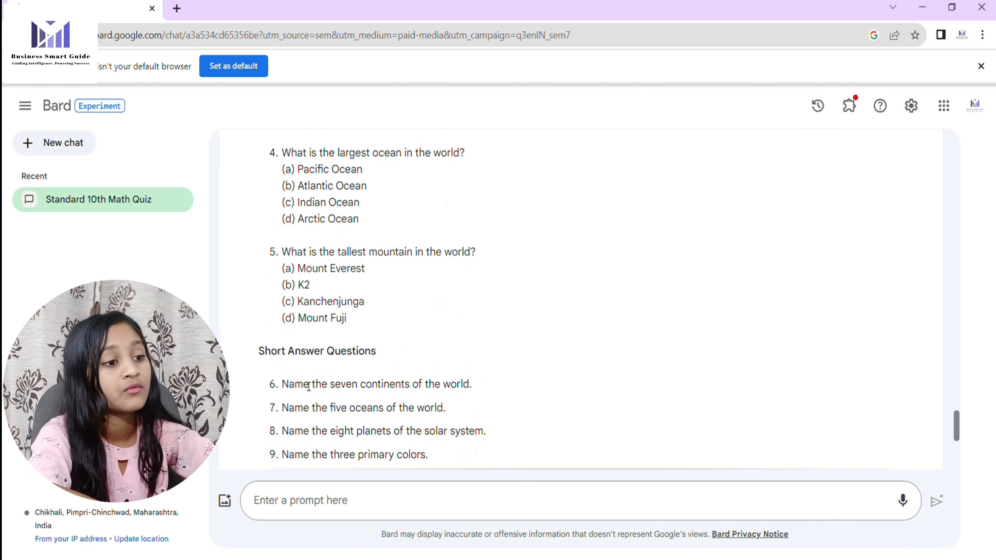
scroll(309, 387, up, 12)
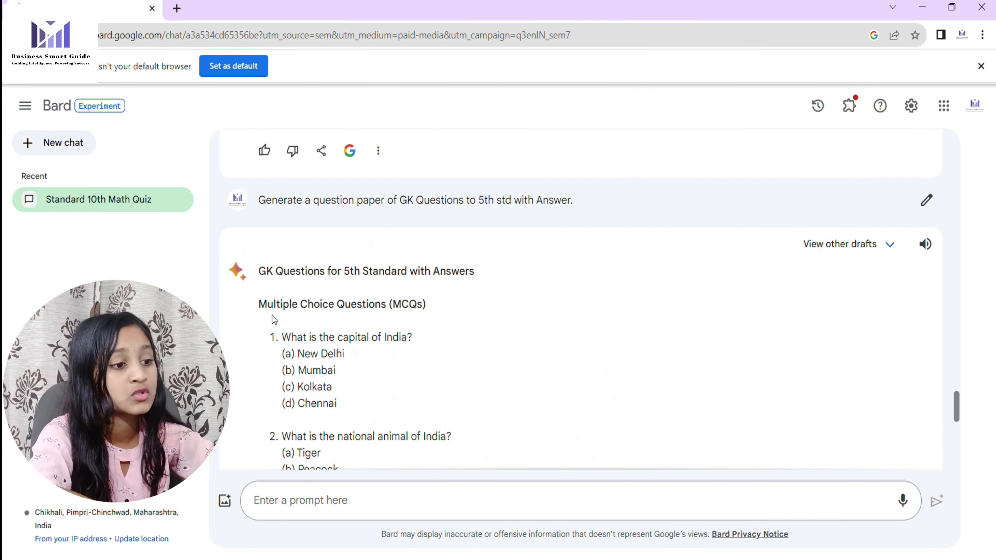
scroll(460, 295, down, 9)
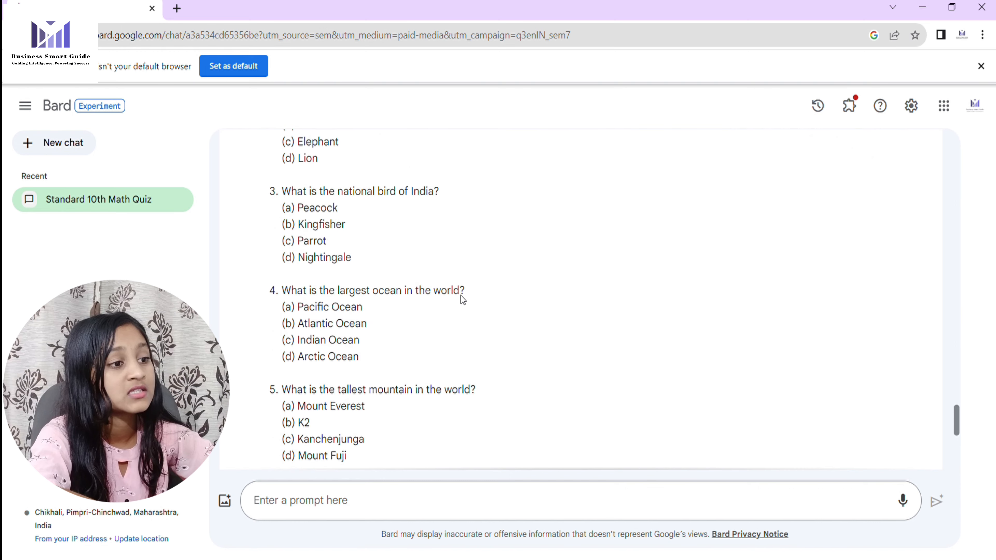
scroll(461, 295, down, 18)
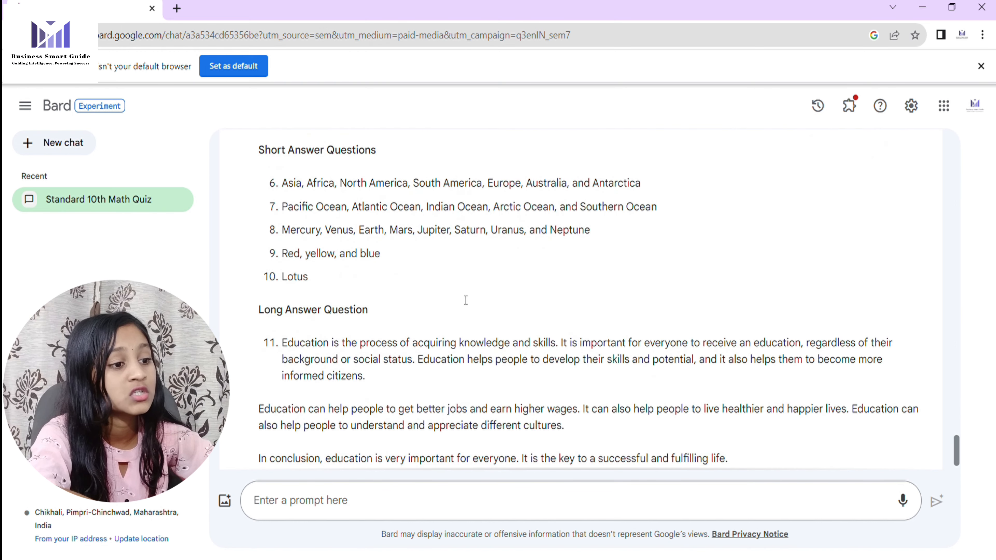
scroll(436, 367, down, 2)
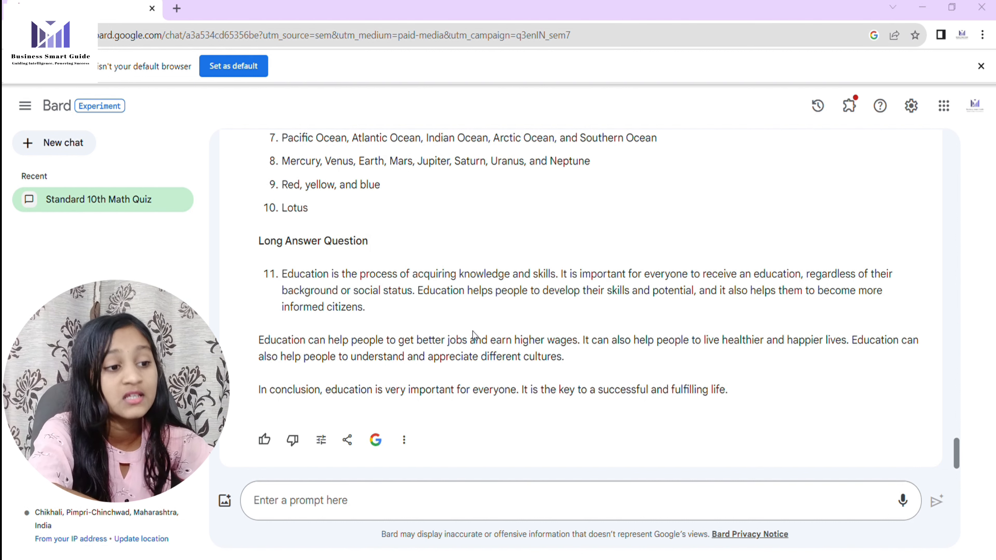
- Submit the prompt "Generate how to teach grammar in best way in English." in the same chat
text(Generate how to teach grammar in best way in English.)
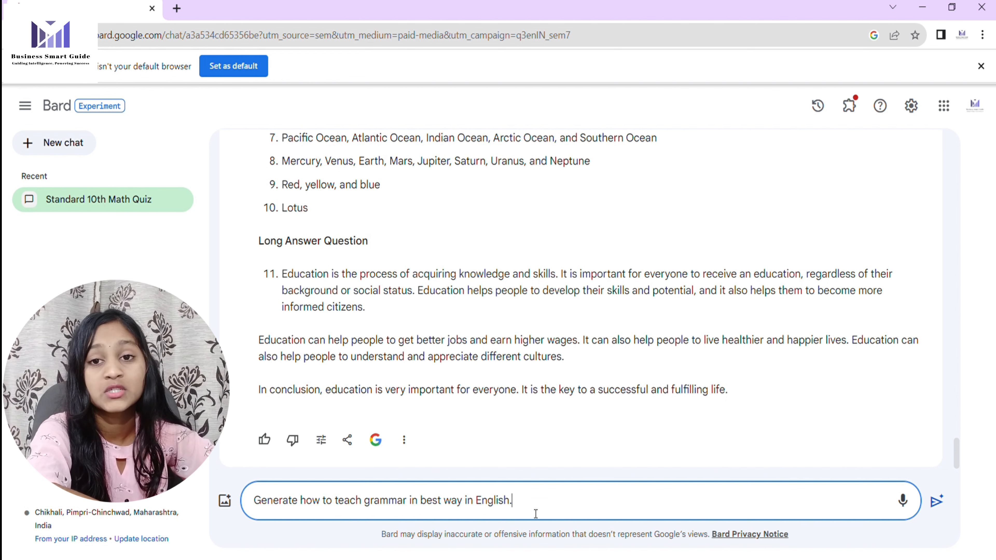
key(Return)
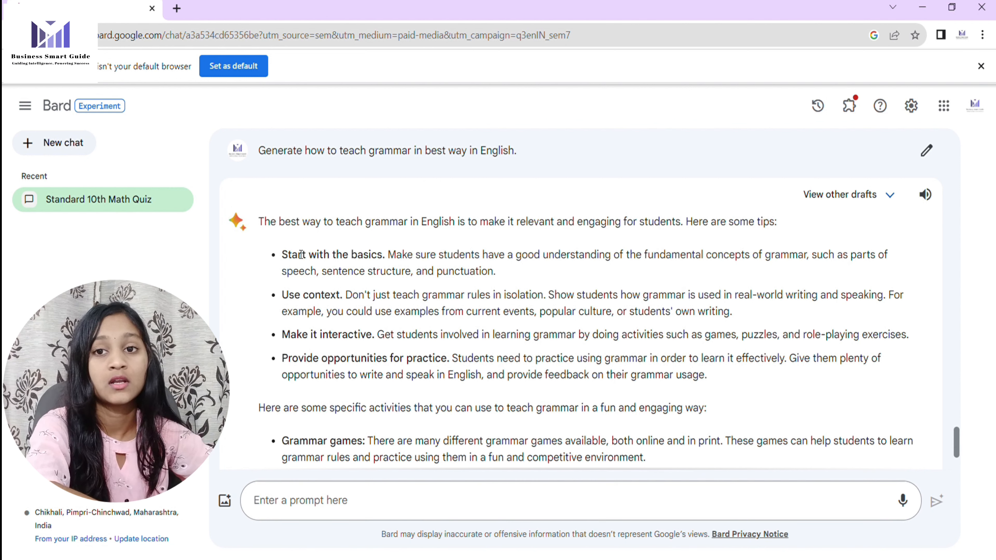
- Examine the grammar teaching tips and the suggested games, puzzles, role-playing, writing and speaking activities
drag(288, 261, 386, 267)
click(381, 275)
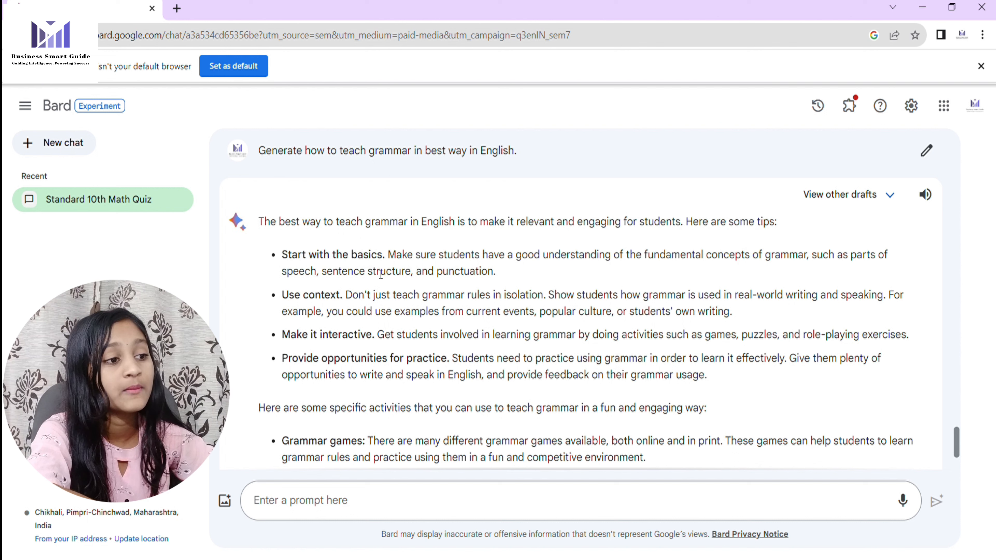
double_click(319, 300)
click(362, 333)
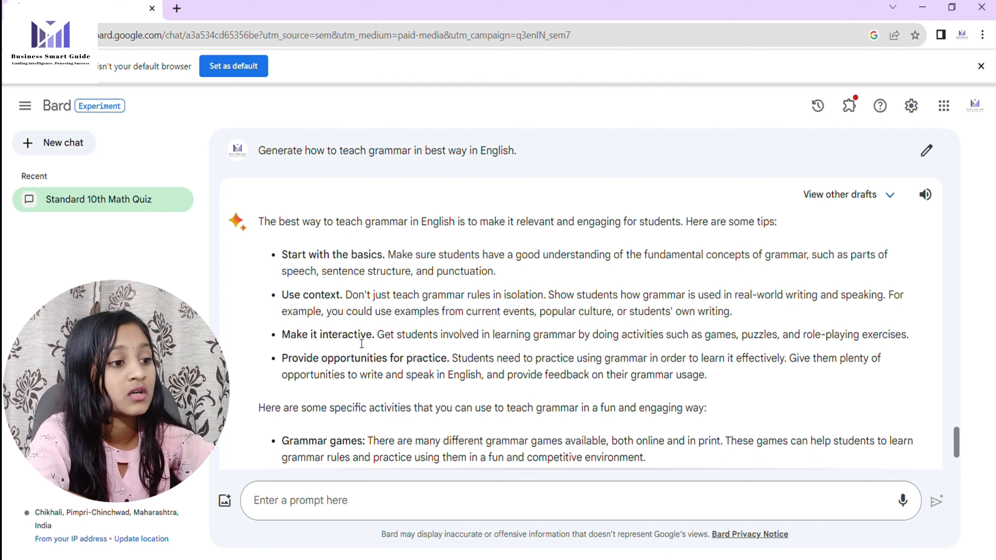
double_click(363, 334)
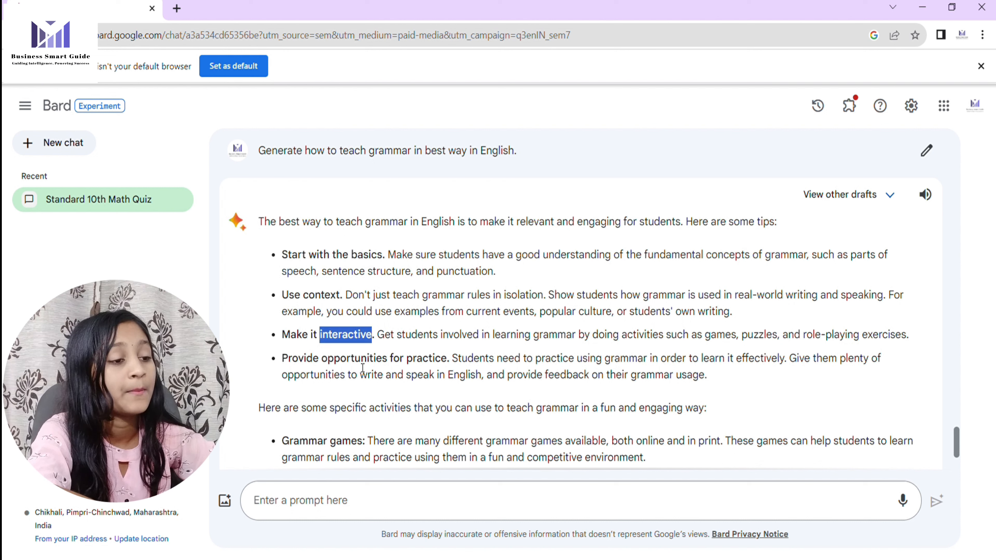
drag(321, 363, 449, 367)
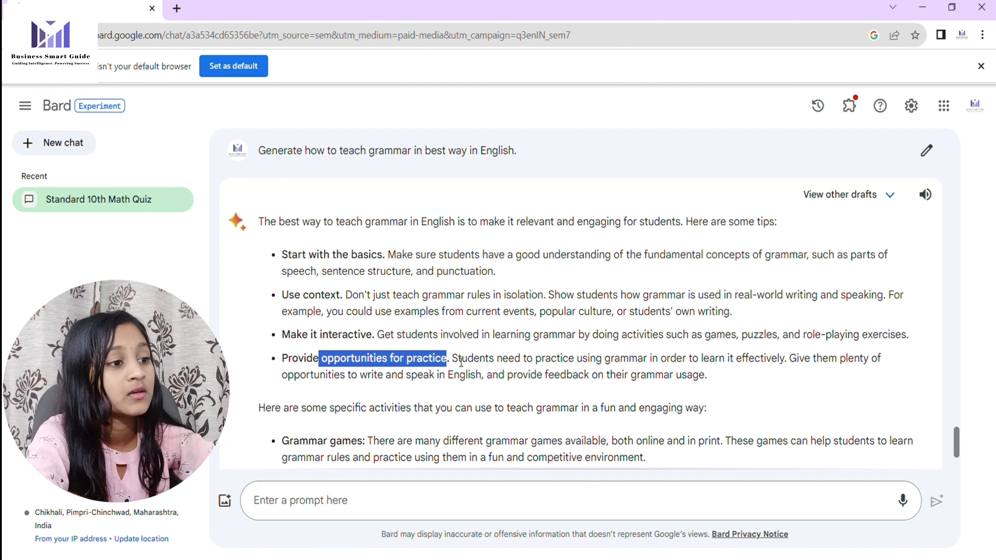
click(454, 367)
scroll(400, 361, down, 5)
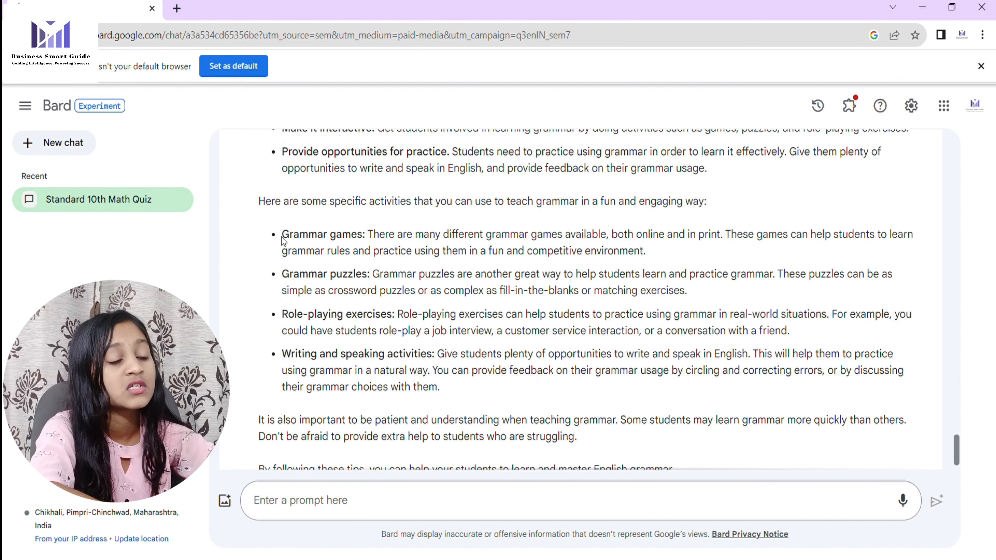
drag(284, 241, 402, 241)
click(389, 271)
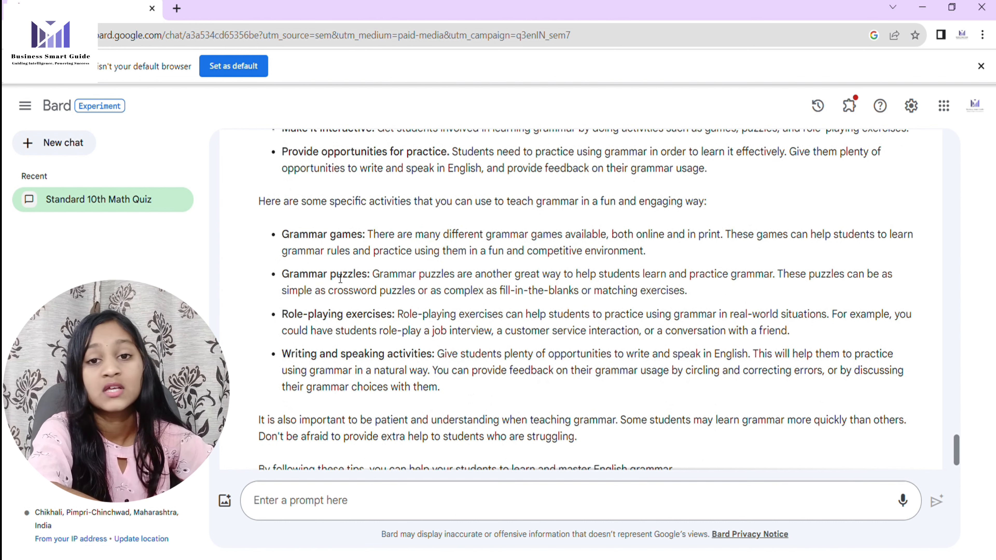
- Submit the prompt "Give me an appreciation of each poem from 10th english textbook of ssc board." and read through the answer
scroll(419, 320, down, 2)
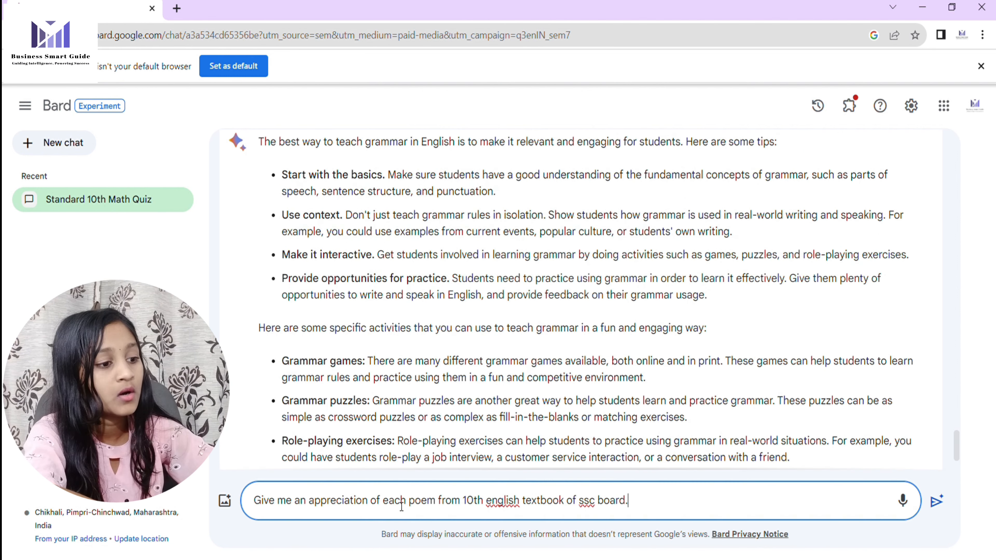
key(Return)
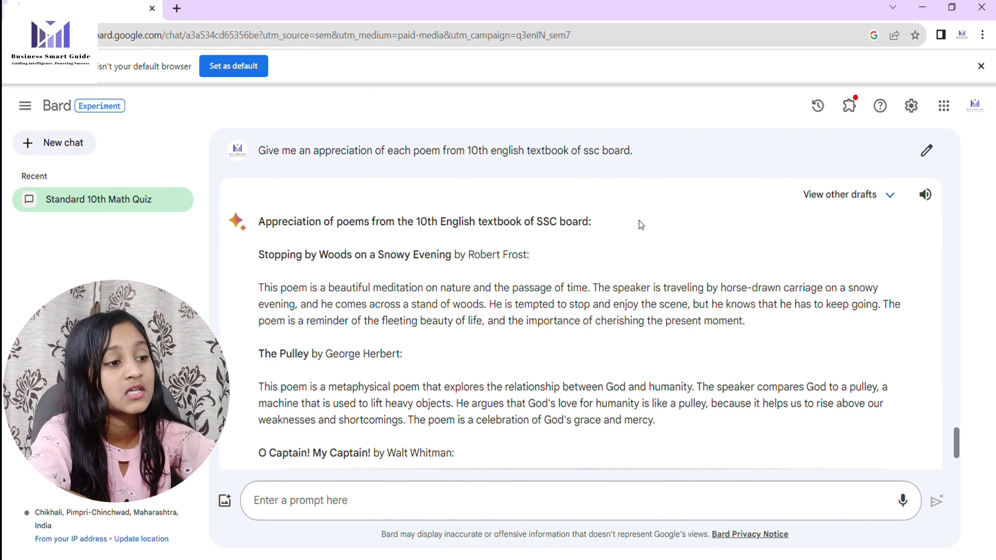
scroll(347, 264, down, 5)
- Submit the prompt "Generate a questions of math's 10th std ask in oral." in the same chat
click(378, 500)
text(Generate a questions of math's 10th std ask in oral.)
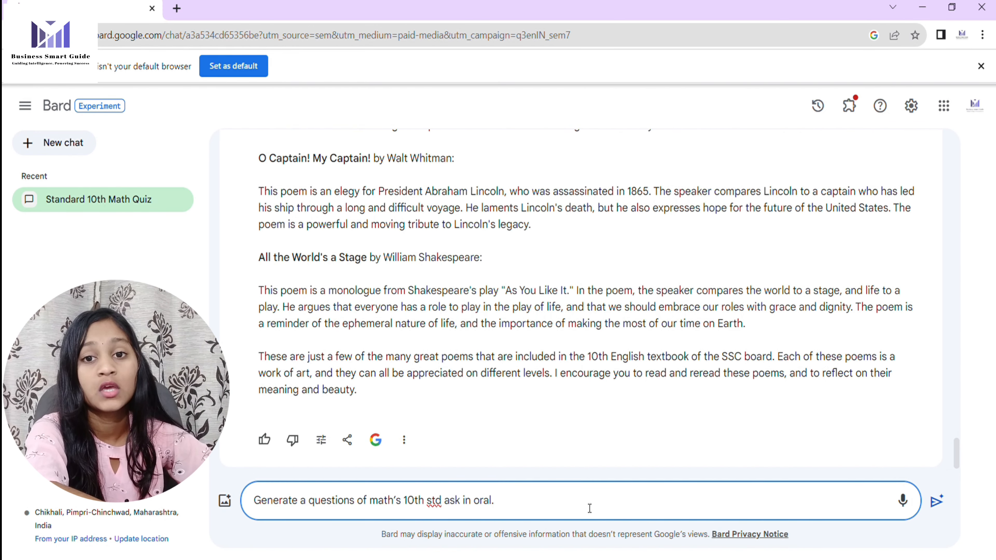
key(Return)
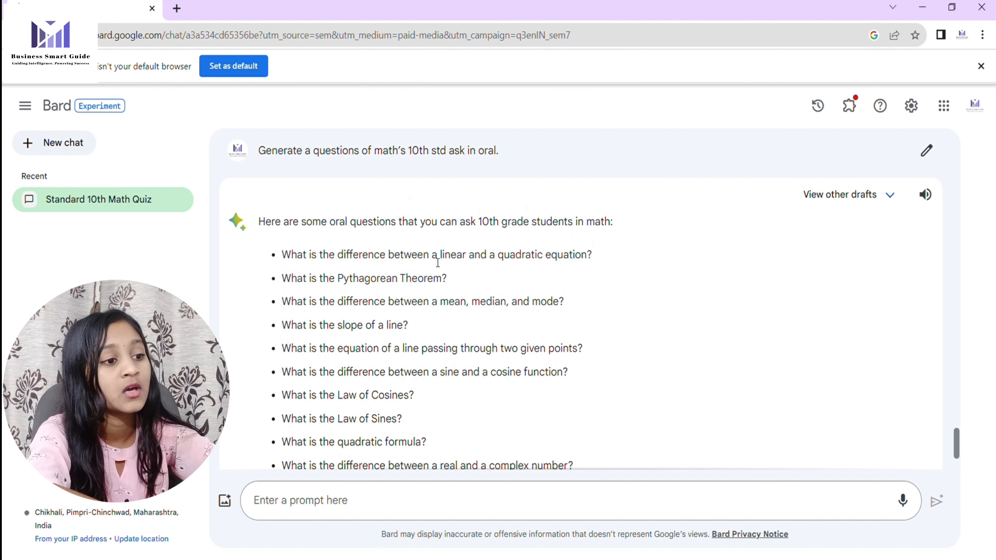
- Examine the list of oral math questions for 10th grade and the advice on asking them
drag(443, 262, 624, 274)
click(572, 282)
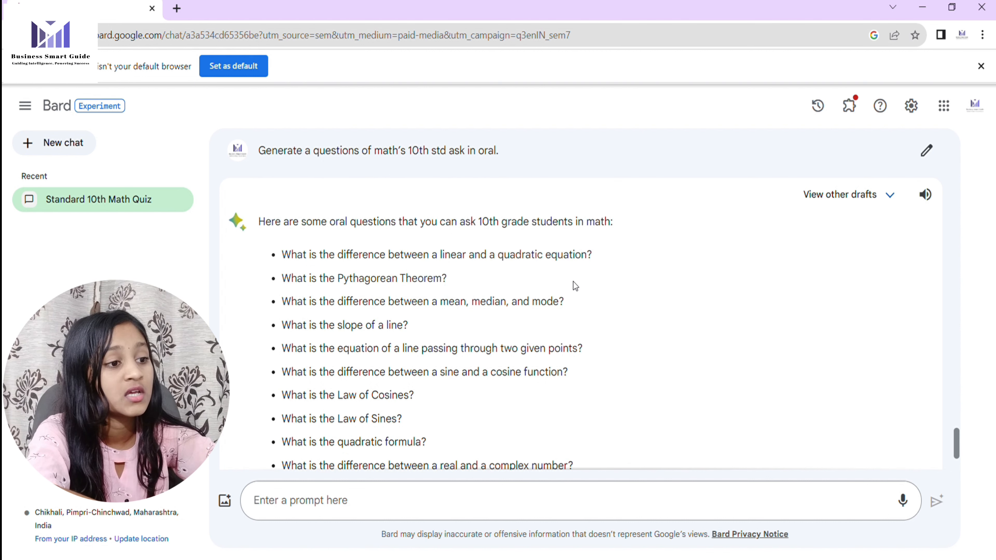
double_click(359, 284)
click(402, 379)
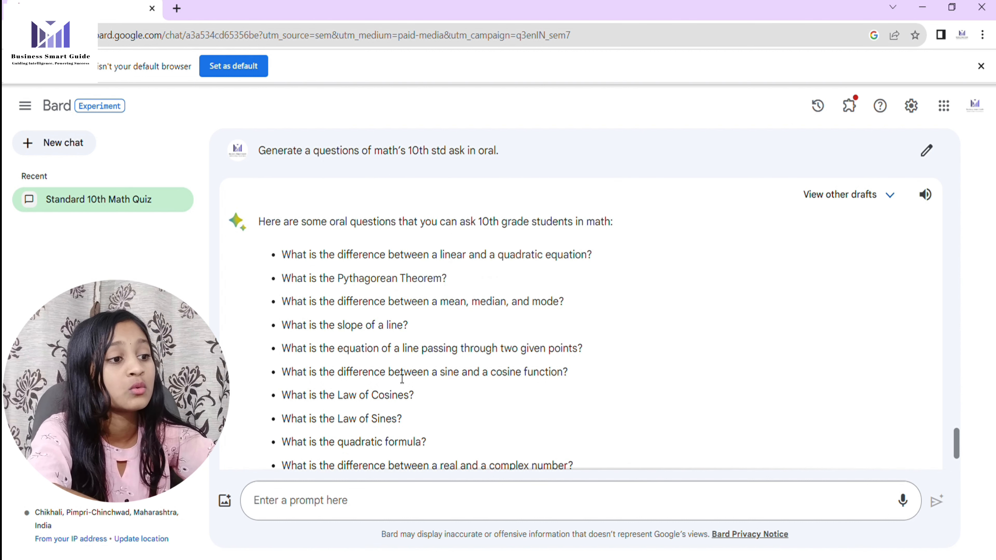
scroll(435, 339, down, 7)
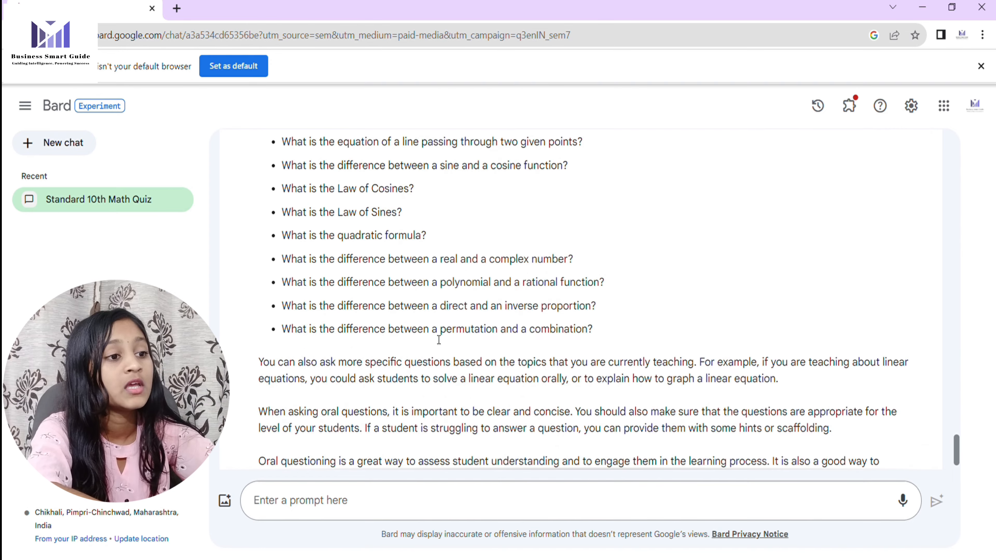
scroll(439, 340, up, 3)
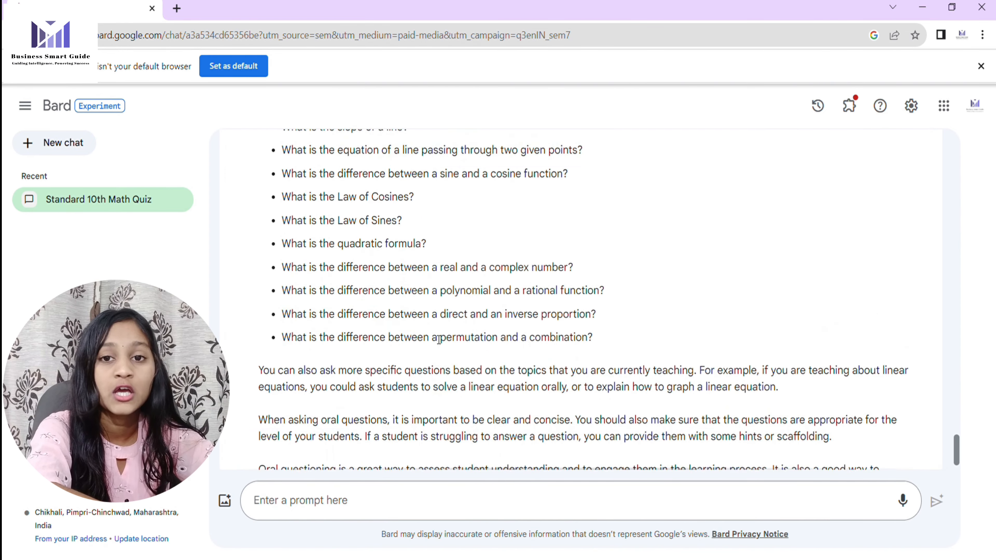
scroll(439, 339, up, 2)
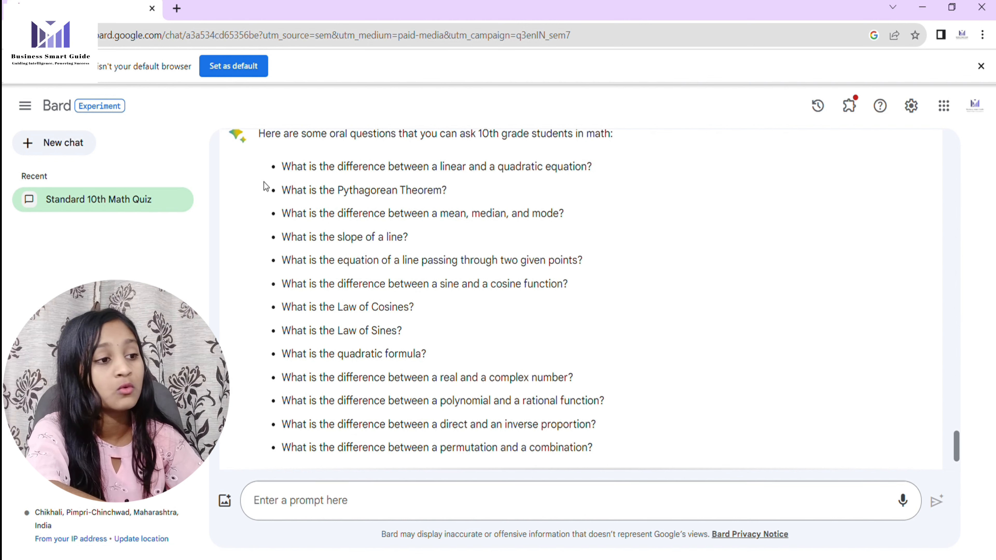
drag(274, 166, 439, 487)
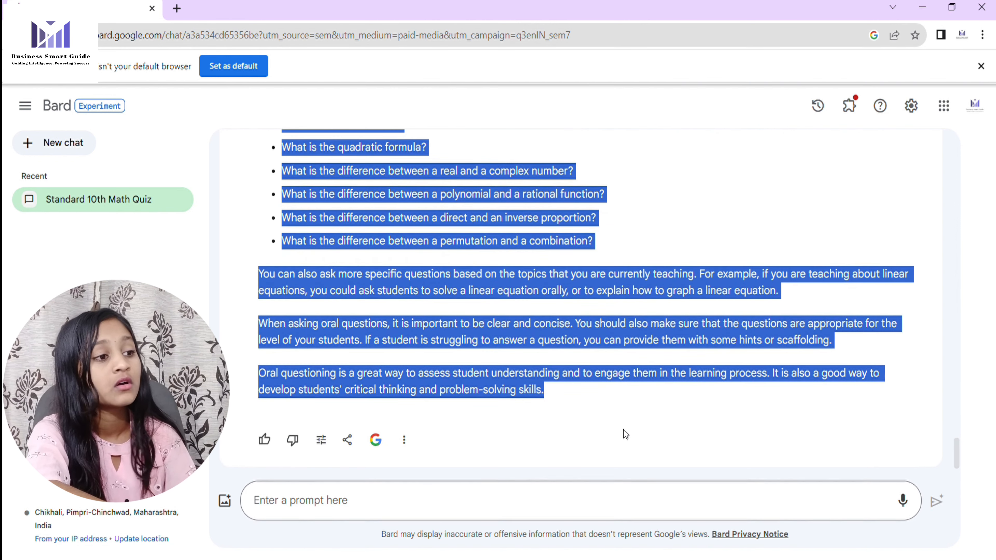
click(613, 439)
- Submit the prompt "Generate a motivational story of businessman." in the same chat
click(487, 508)
text(Generate a motivational story of businessman)
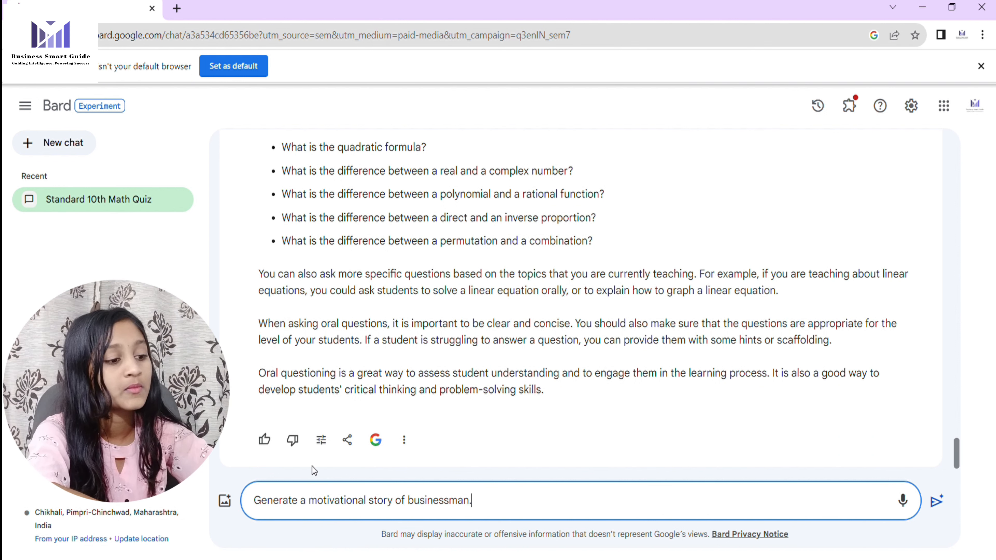
key(Return)
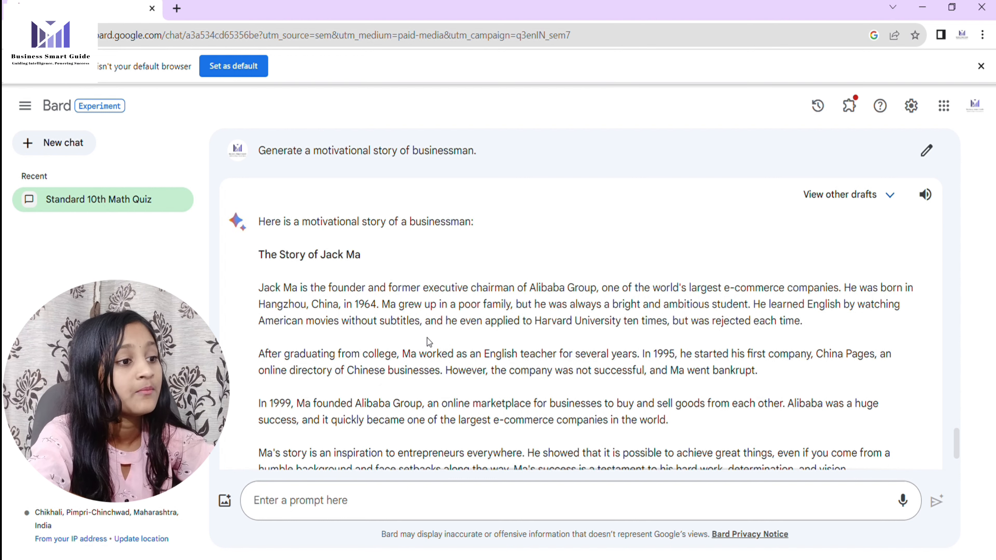
- Edit the submitted businessman story prompt to "Generate a motivational story of businessman in hindi." and regenerate the answer
scroll(583, 333, down, 5)
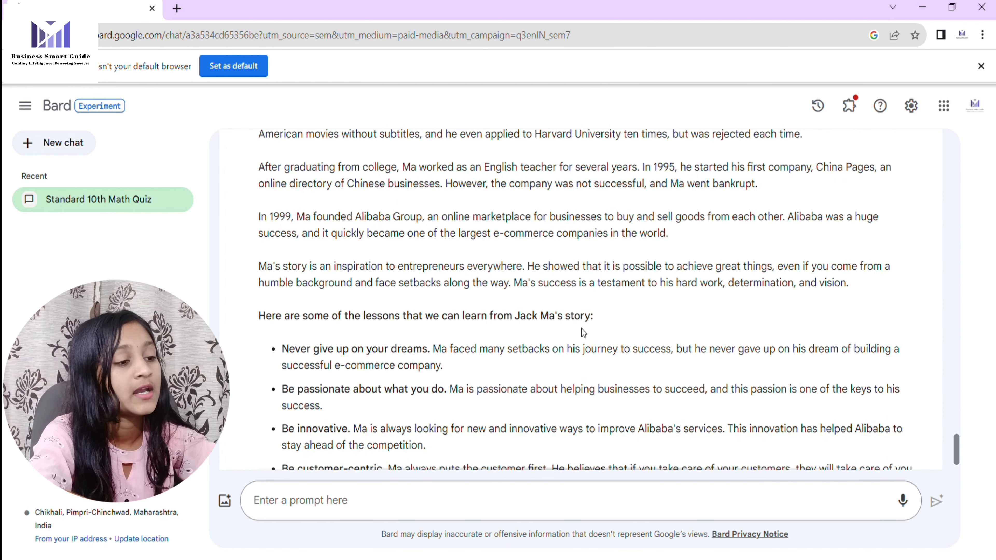
scroll(582, 332, down, 3)
scroll(583, 333, up, 3)
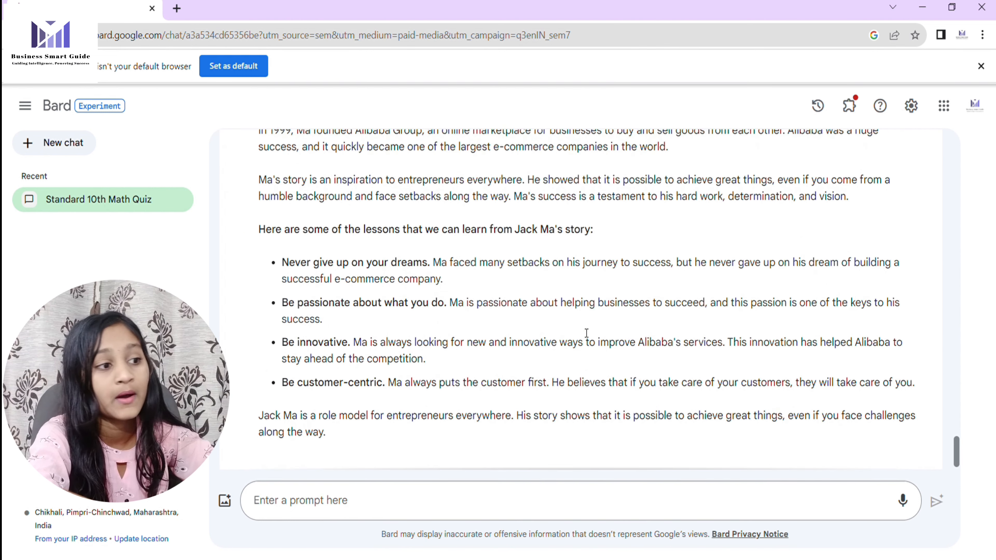
scroll(583, 333, up, 5)
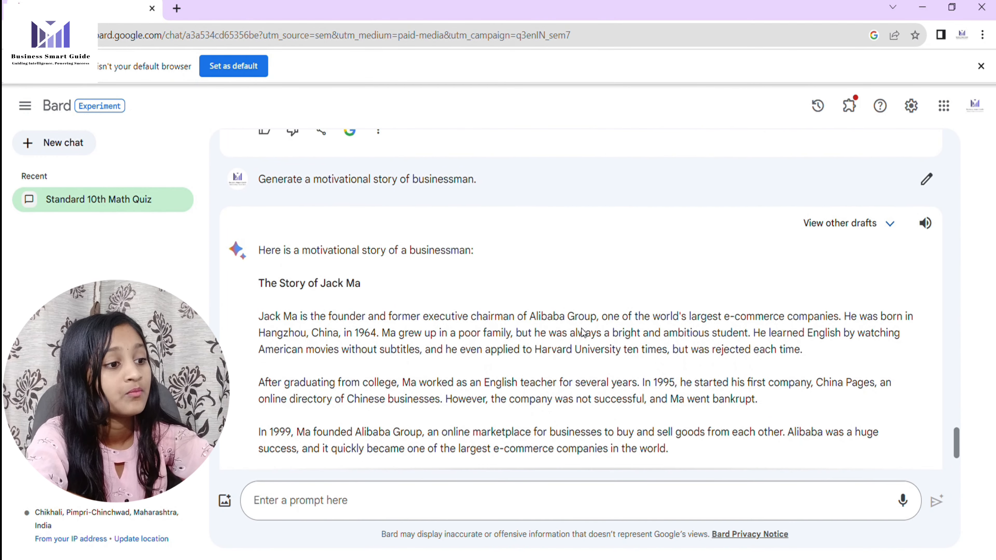
click(926, 182)
key(BackSpace)
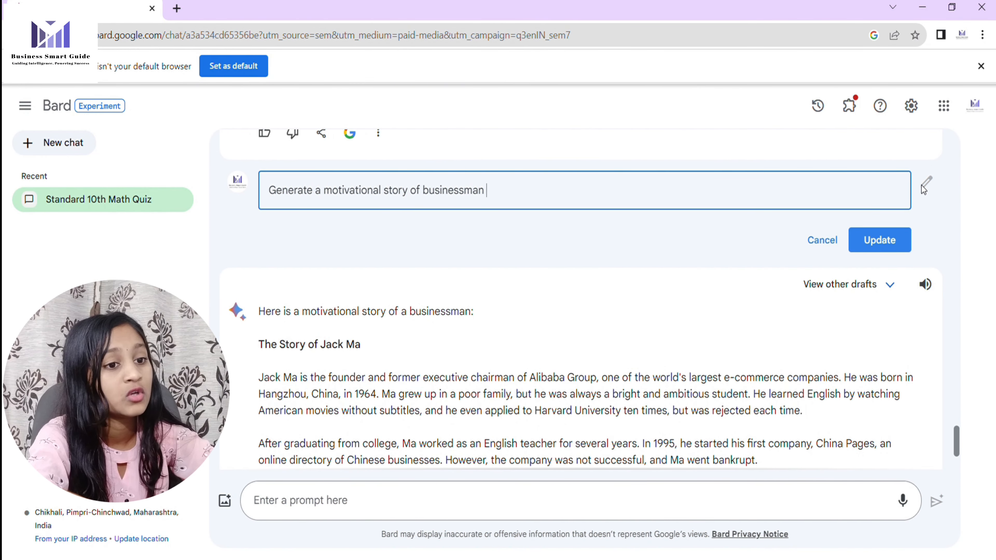
text(in hindi)
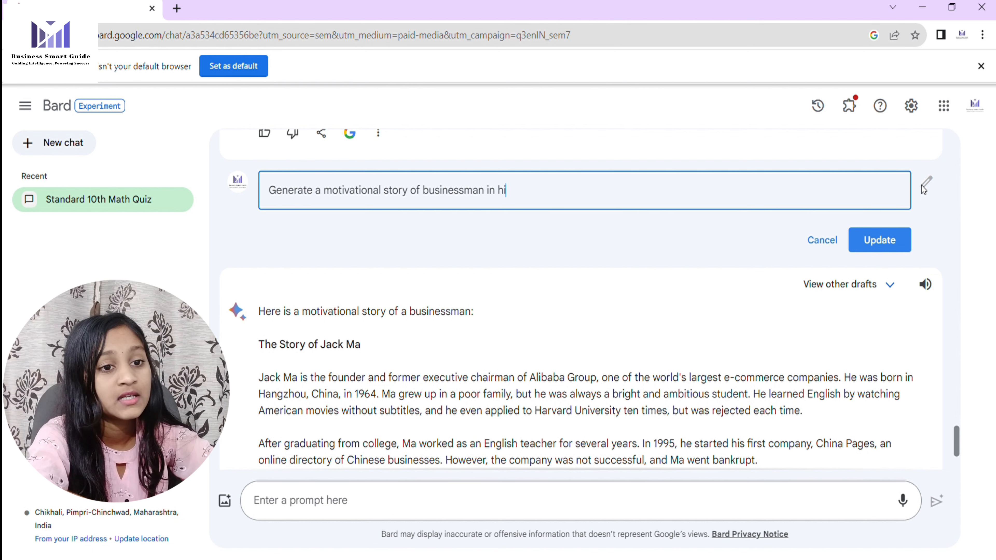
text(.)
key(Return)
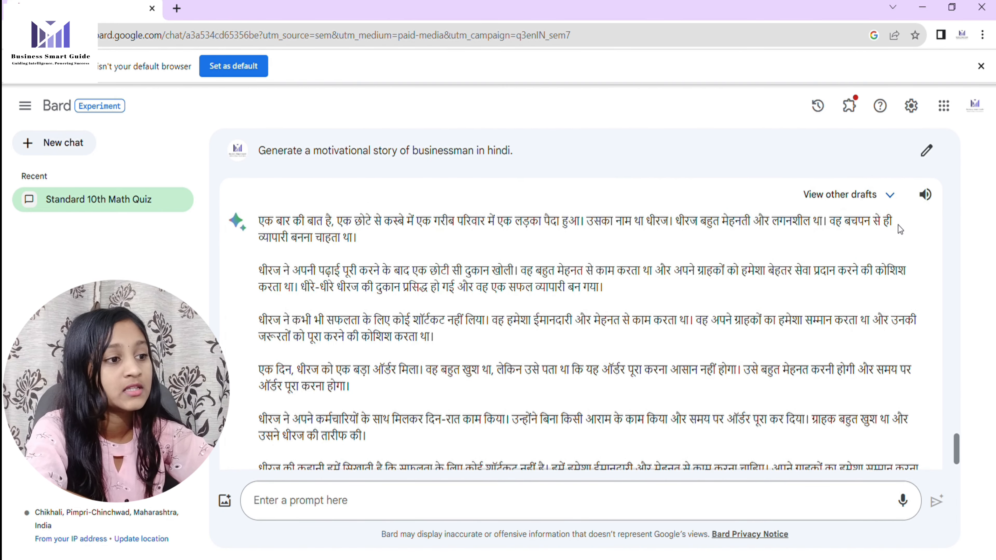
- Play the Hindi businessman story aloud and stop the playback
click(927, 198)
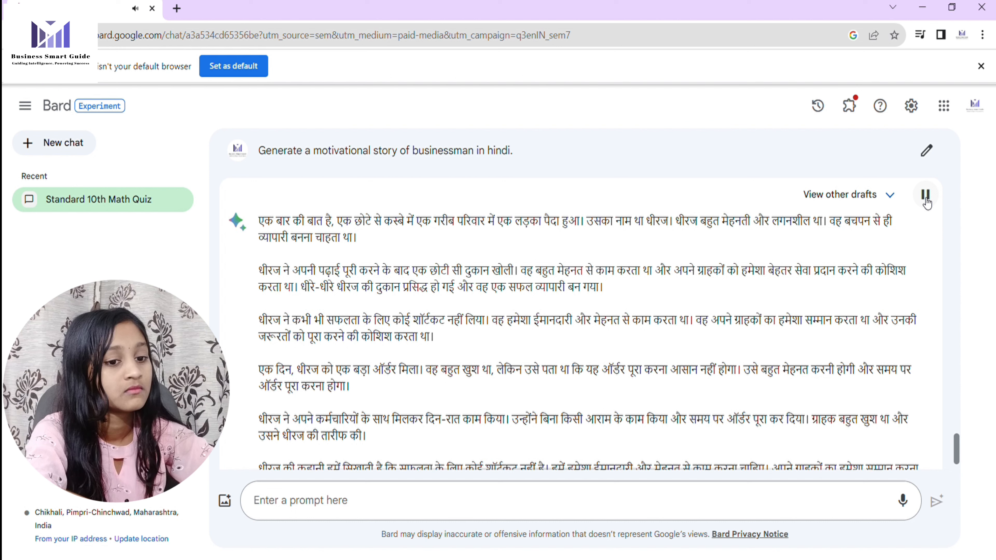
click(926, 196)
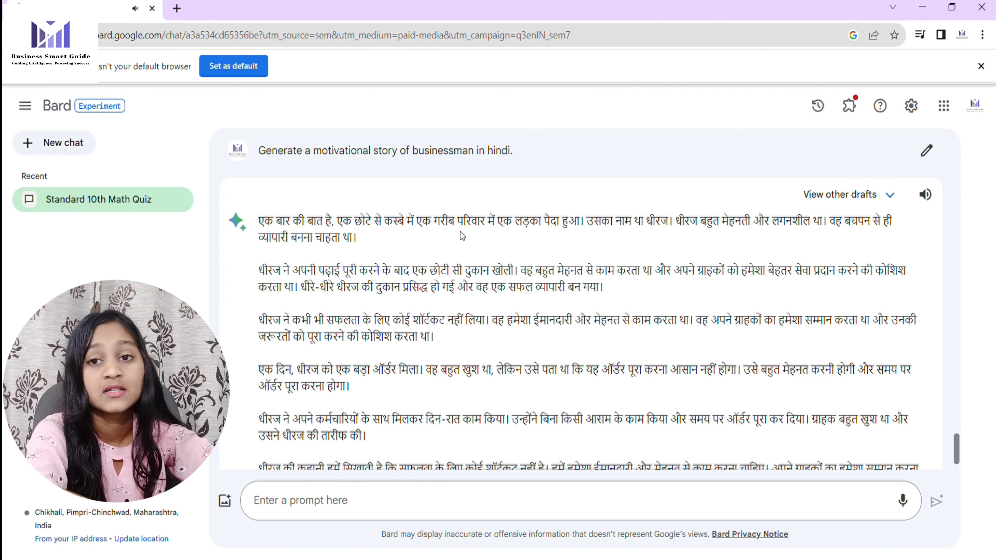
- Review the rest of the Hindi story and its moral, and look back over the earlier answers in the chat
scroll(464, 235, up, 1)
scroll(464, 235, down, 4)
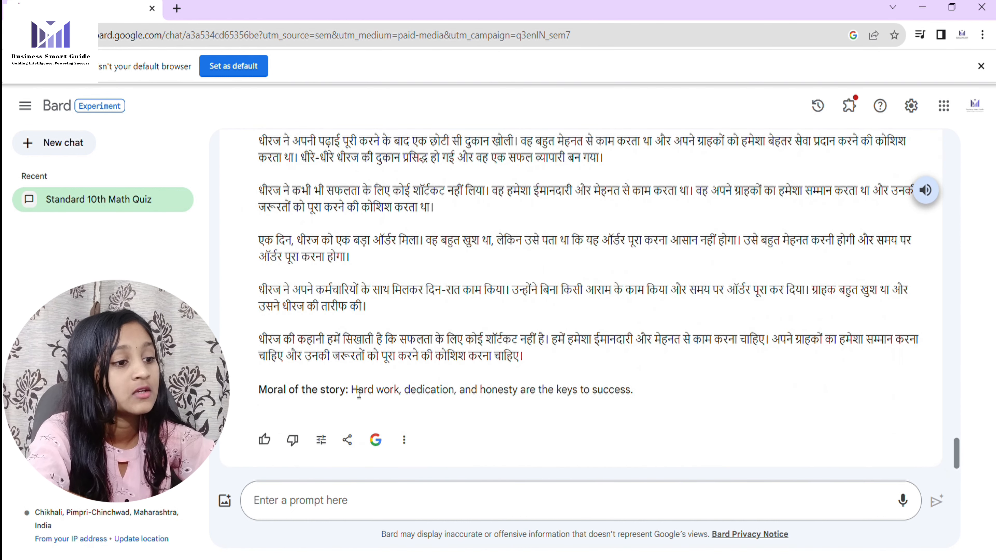
drag(352, 391, 709, 394)
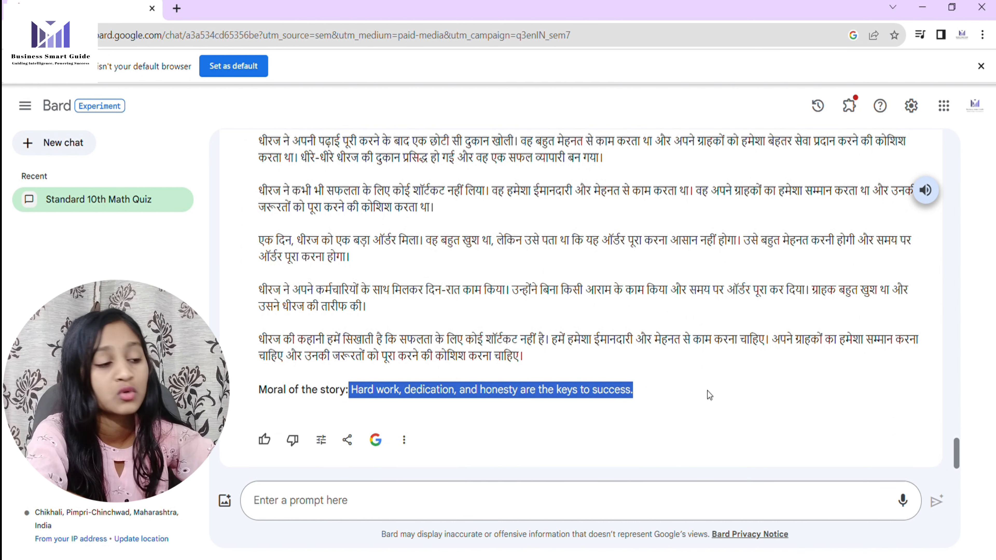
click(710, 392)
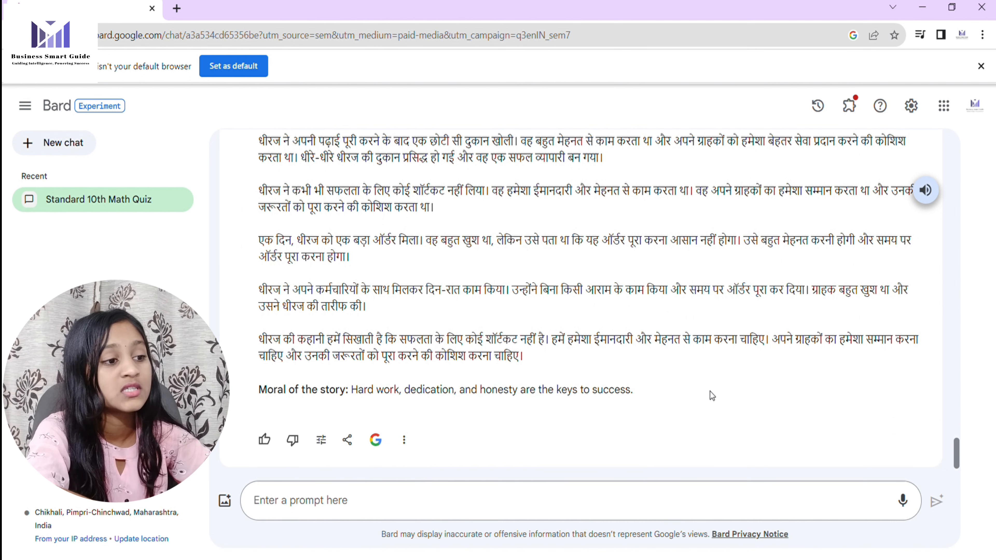
double_click(606, 393)
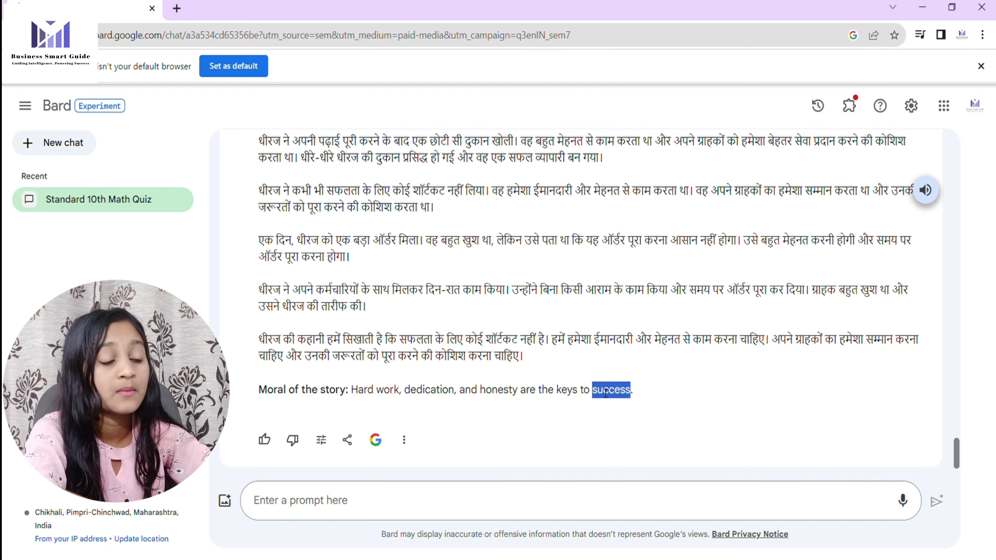
click(577, 408)
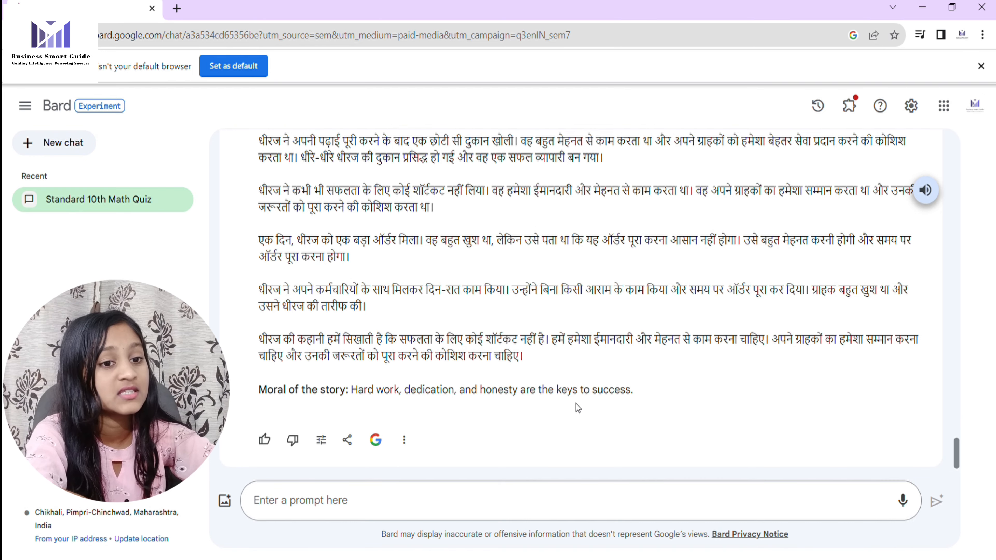
scroll(452, 292, up, 20)
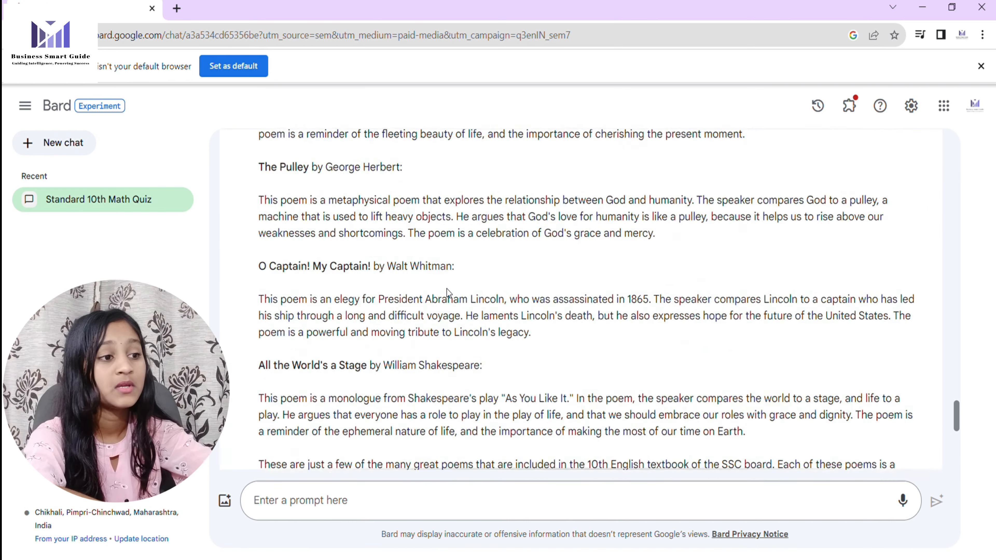
scroll(447, 289, up, 10)
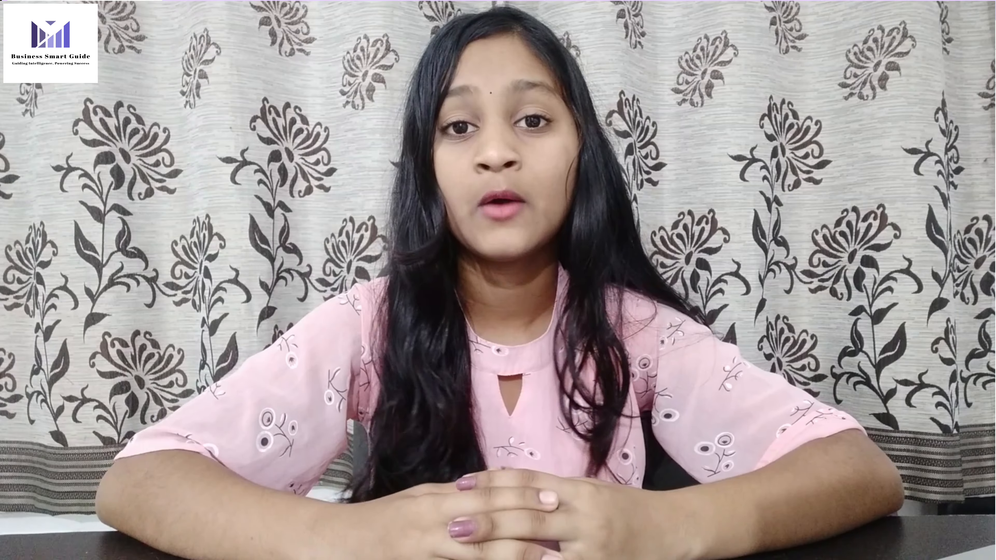